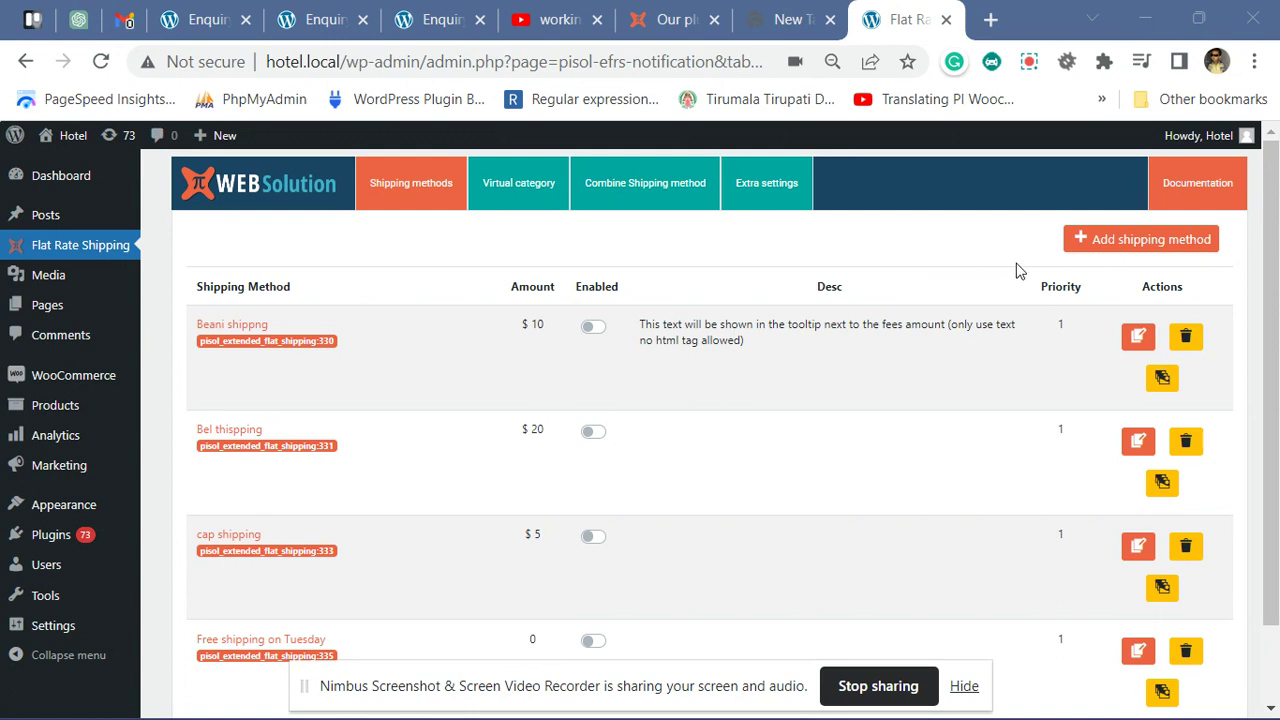
# Add a new shipping method named "Special shipping" with a shipping charge of $6.99.
pyautogui.click(1104, 243)
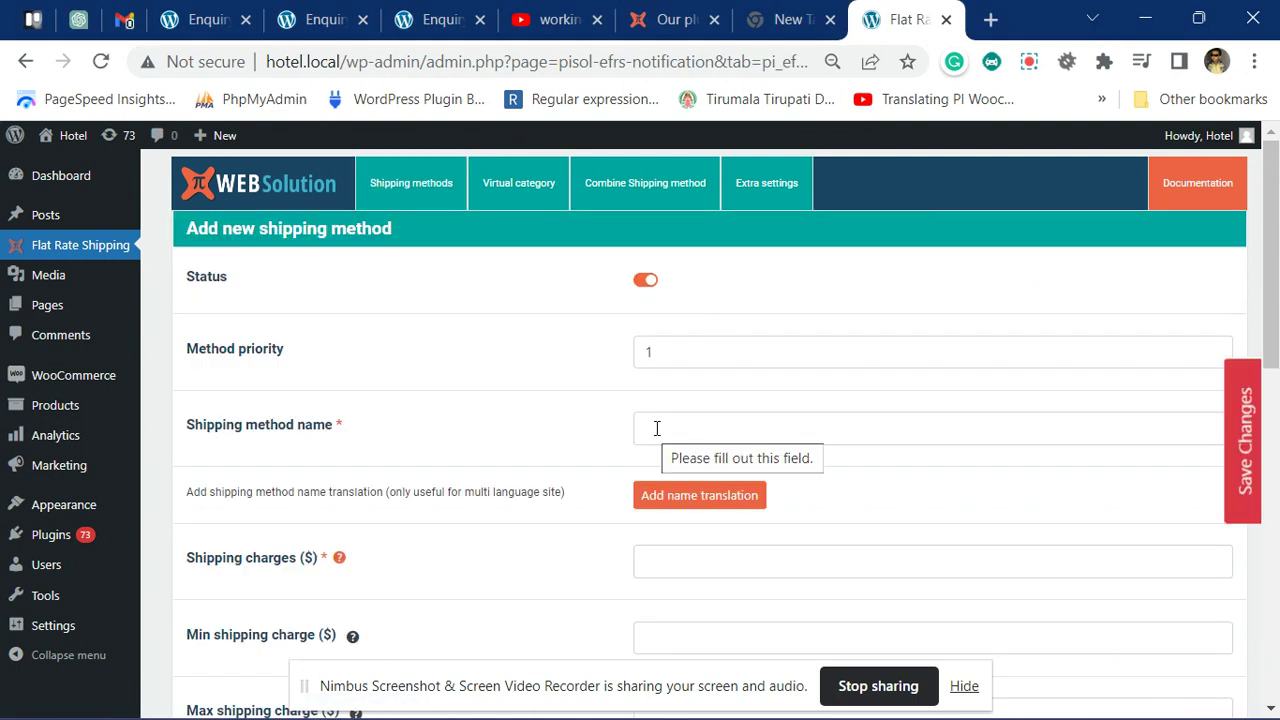
pyautogui.click(650, 428)
pyautogui.write('Sped')
pyautogui.write('ial')
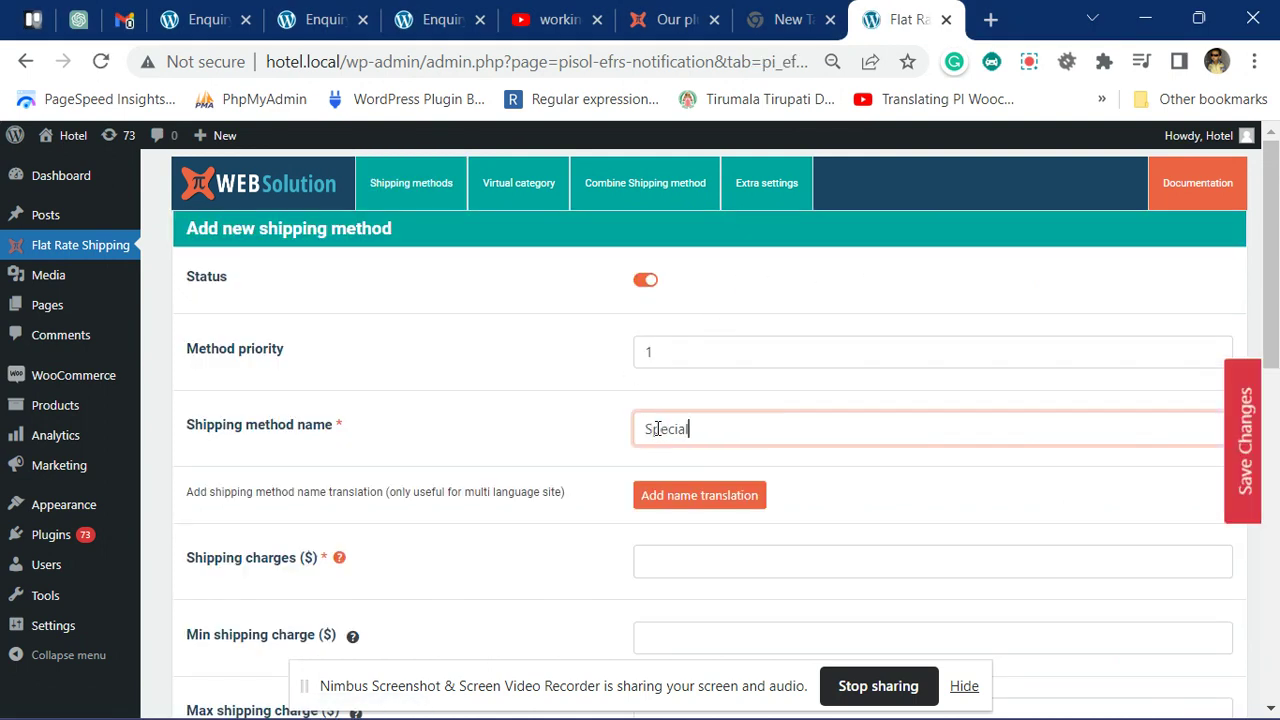
pyautogui.write(' shipping')
pyautogui.click(604, 432)
pyautogui.scroll(-1, 603, 433)
pyautogui.click(655, 485)
pyautogui.write('6.99')
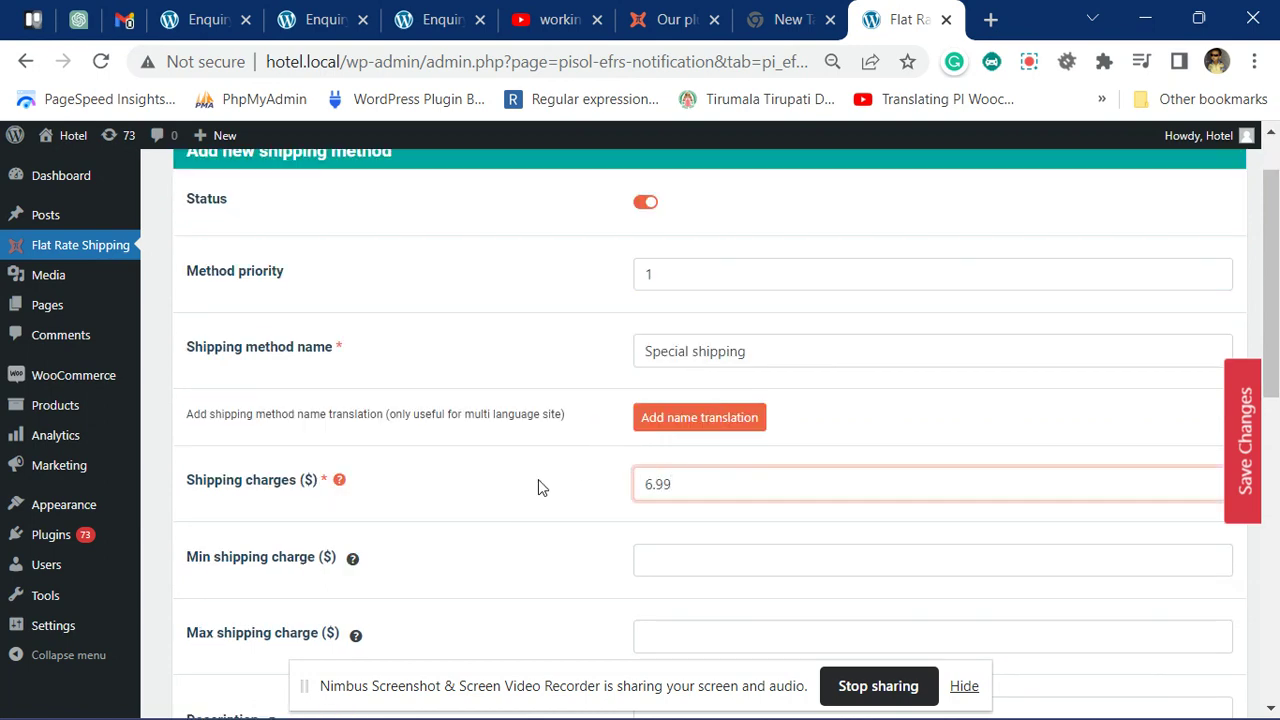
pyautogui.click(538, 487)
# Add a display condition to the shipping method: Quantity Greater or Equal to 1.
pyautogui.scroll(-3, 554, 486)
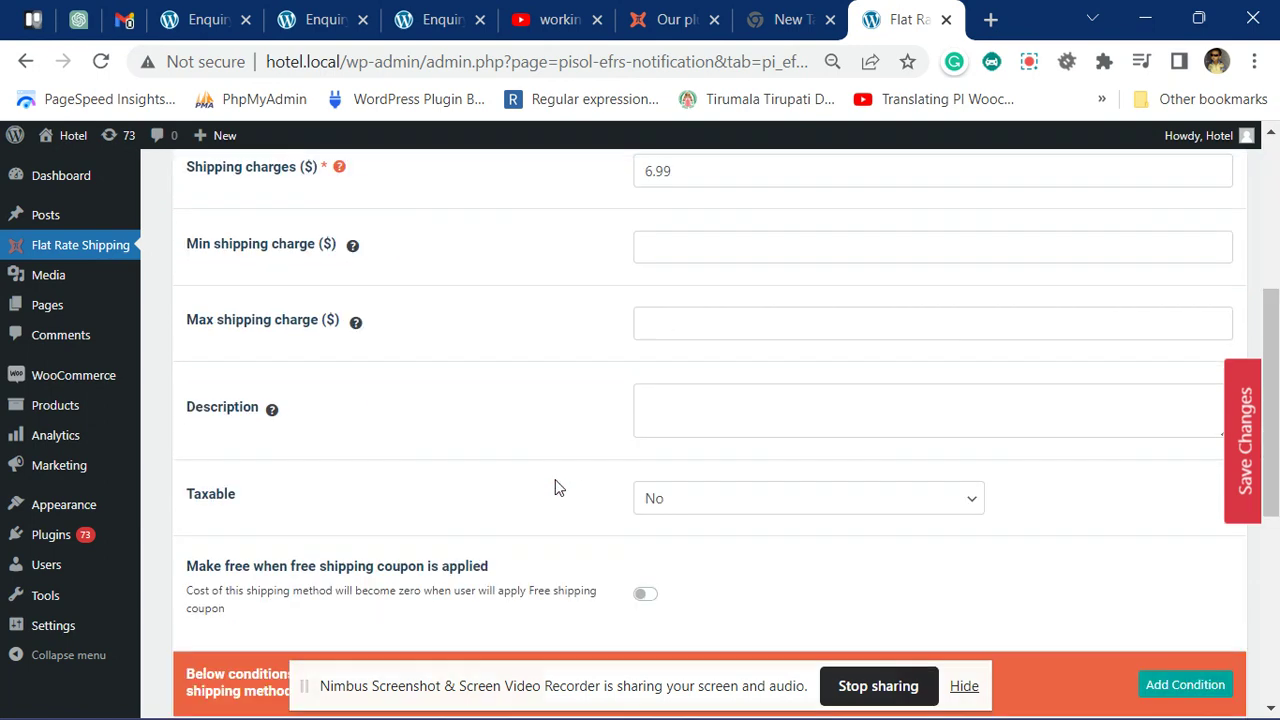
pyautogui.scroll(-2, 611, 406)
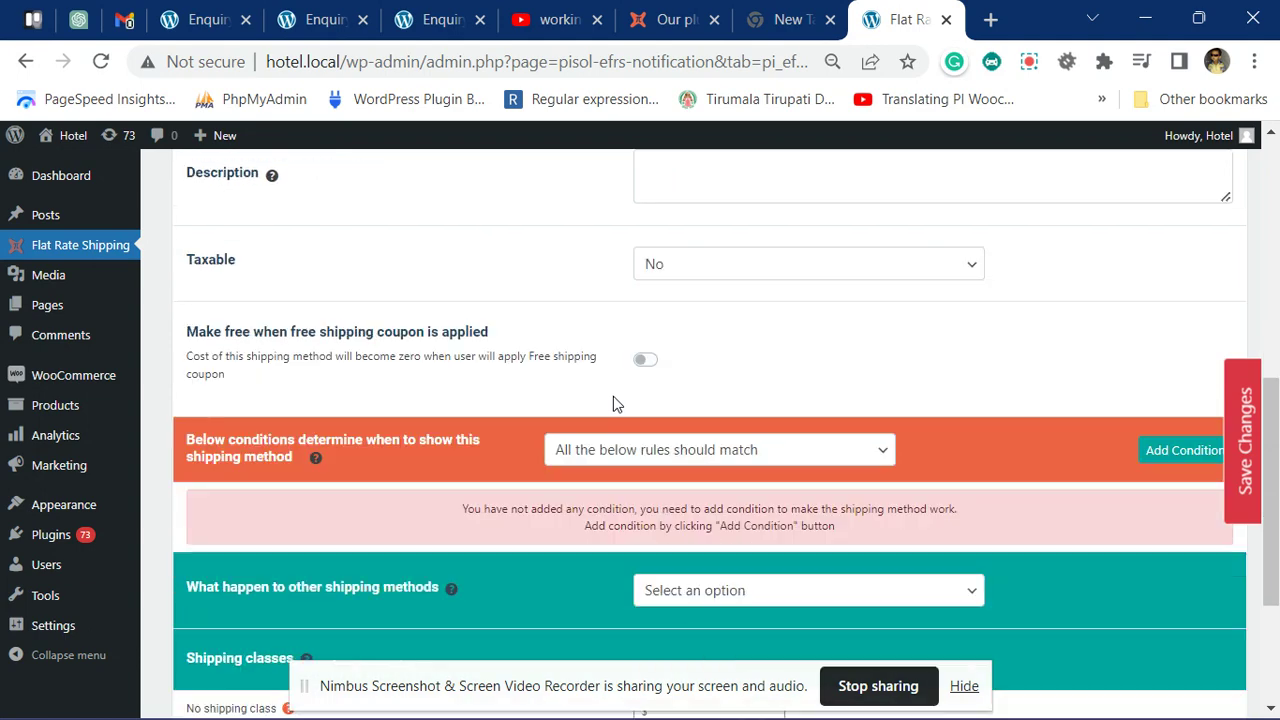
pyautogui.click(1183, 452)
pyautogui.click(333, 512)
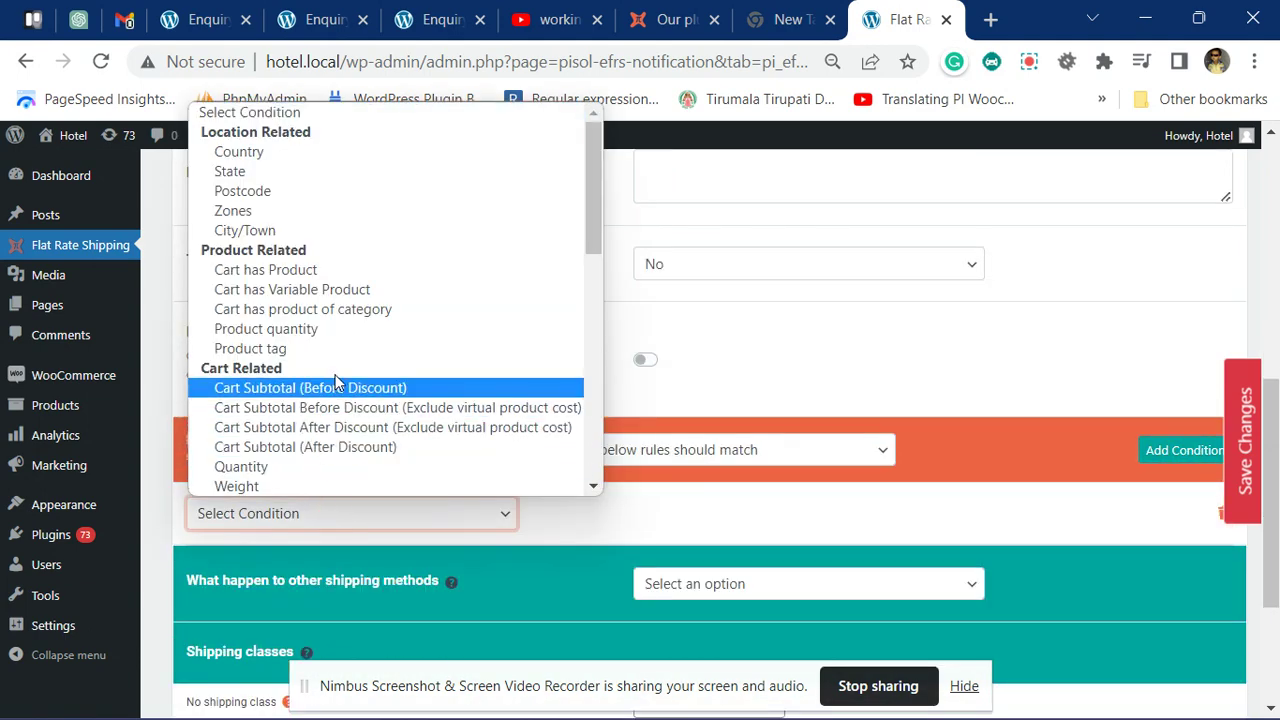
pyautogui.scroll(-3, 337, 380)
pyautogui.click(337, 311)
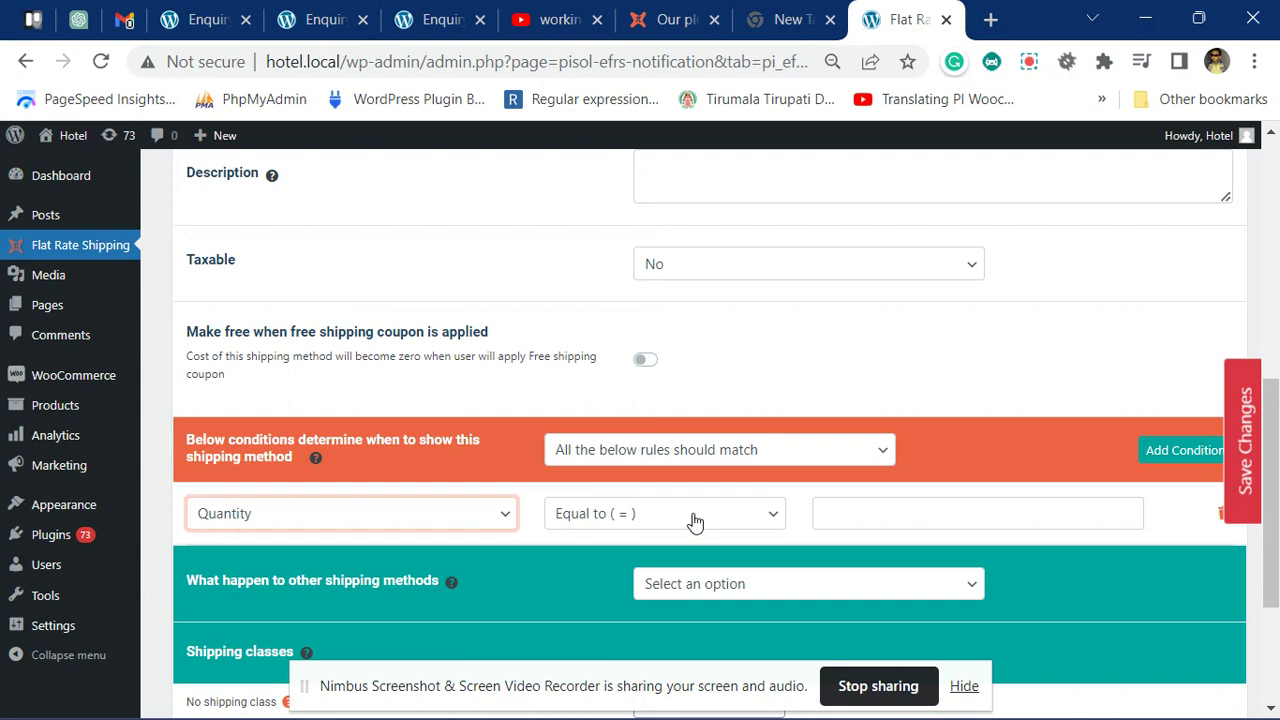
pyautogui.click(694, 516)
pyautogui.click(673, 599)
pyautogui.click(840, 514)
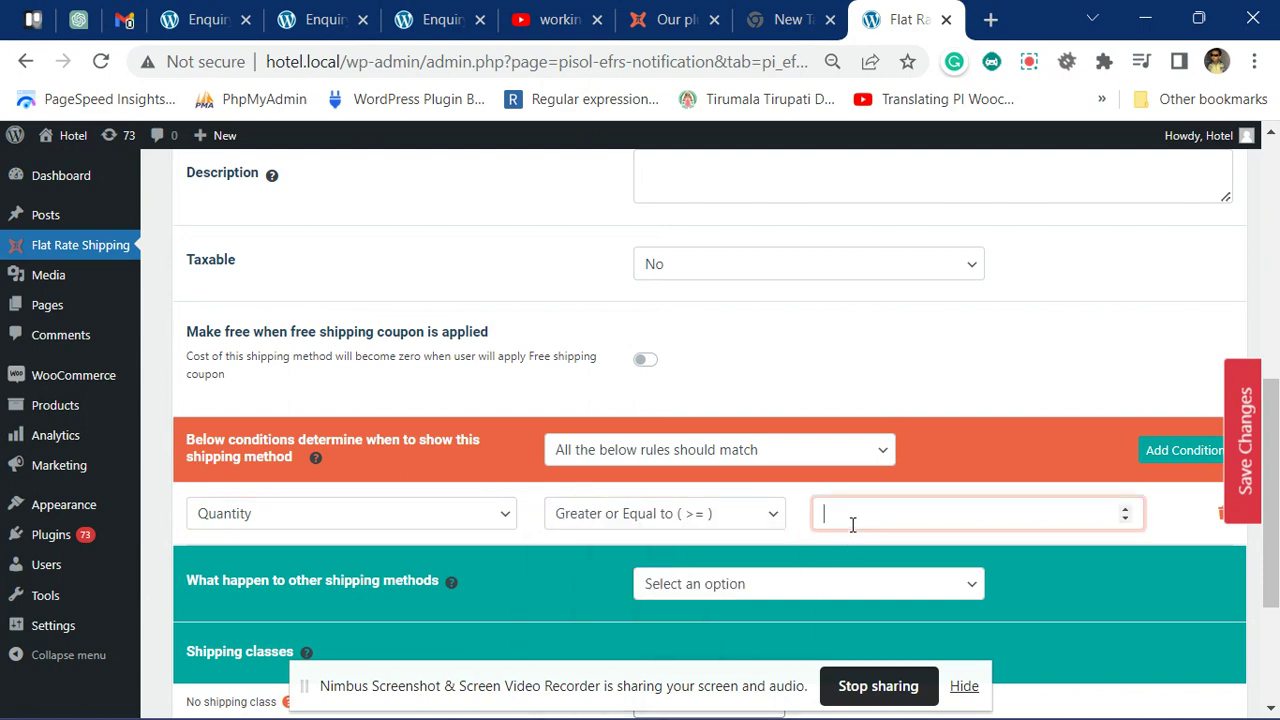
pyautogui.write('1')
pyautogui.click(520, 341)
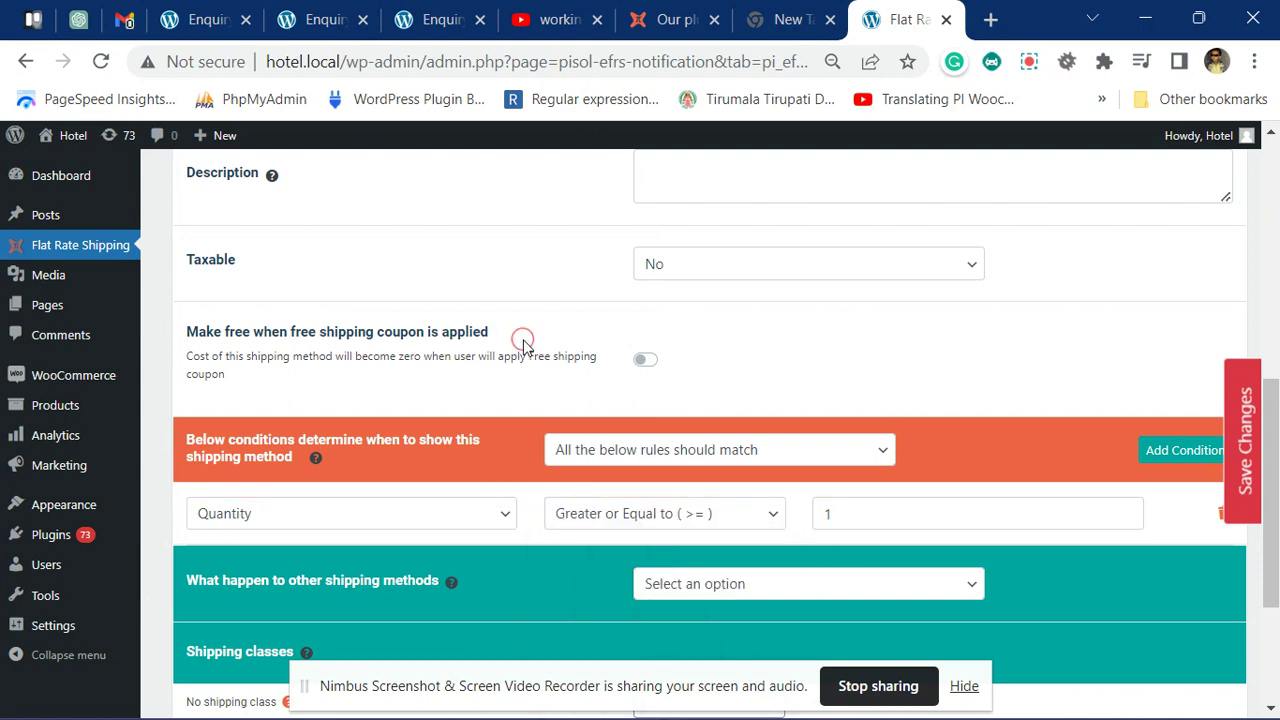
# Turn on Additional Charges for the shipping method and enable additional charges by Cart Quantity.
pyautogui.scroll(-3, 523, 340)
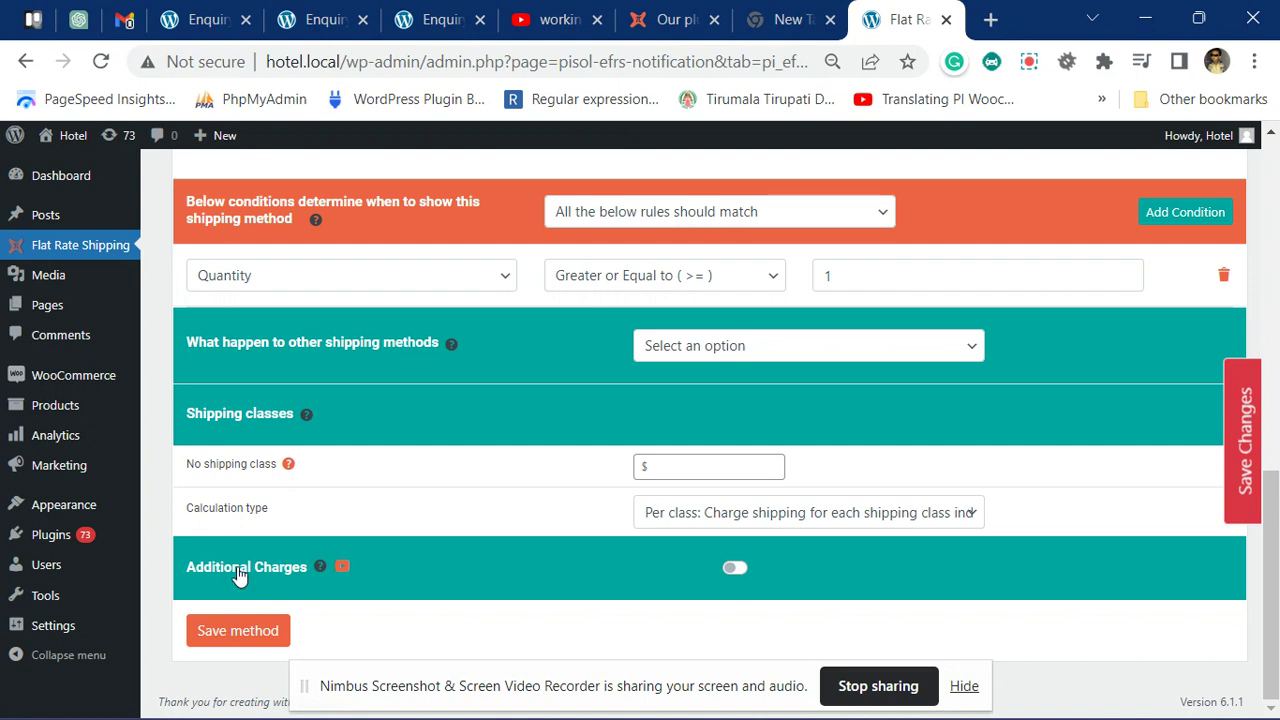
pyautogui.click(240, 575)
pyautogui.scroll(-3, 520, 416)
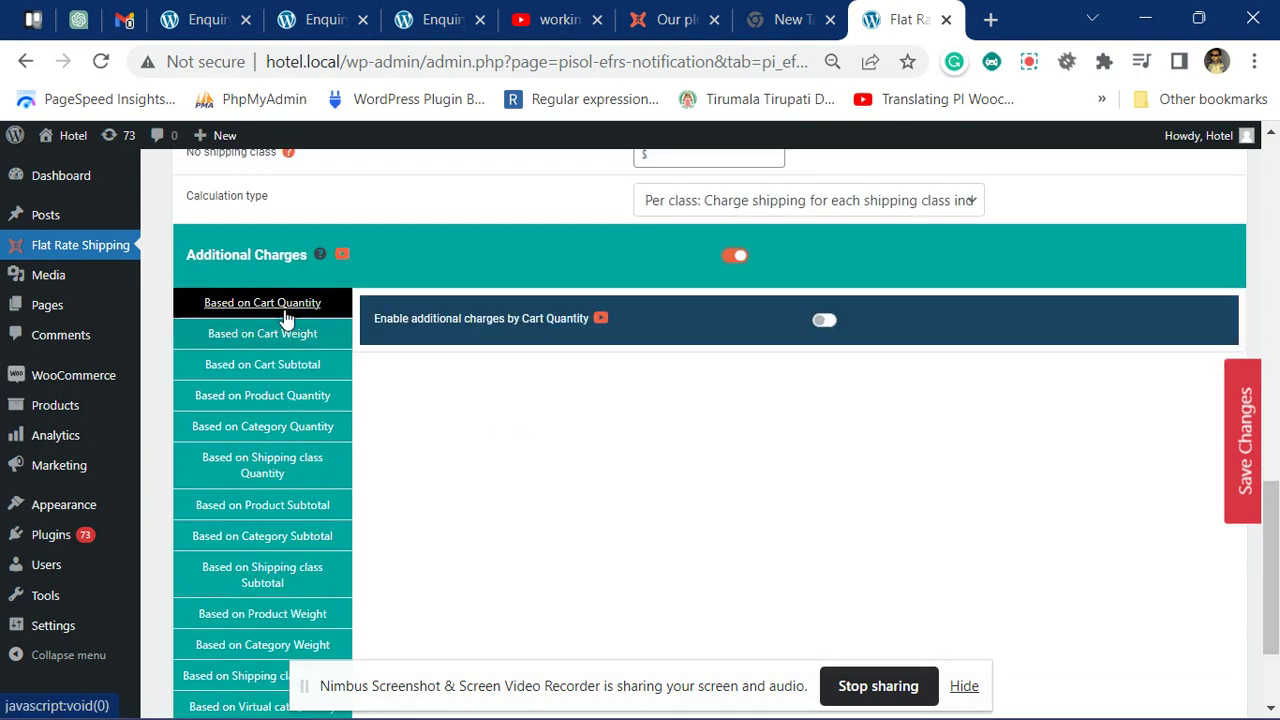
pyautogui.click(486, 320)
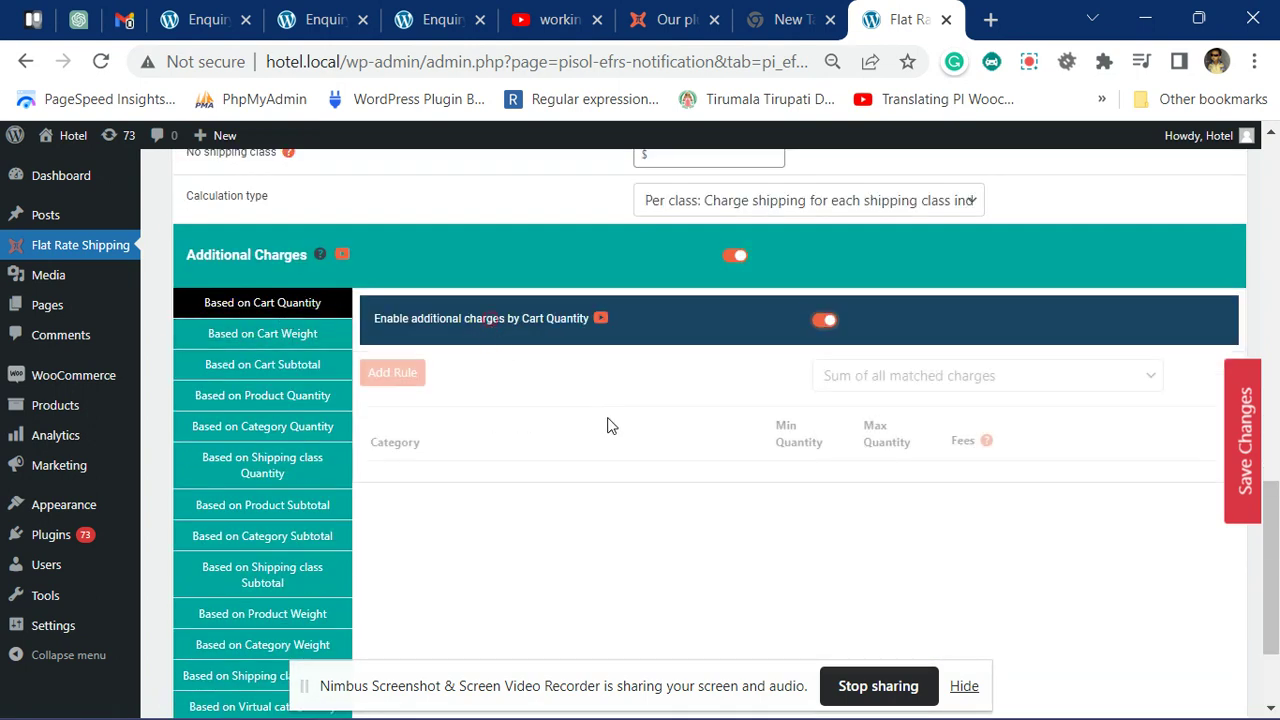
# Add a cart quantity rule with minimum quantity 2 and the fee formula 1 * ([qty] - 1).
pyautogui.click(396, 370)
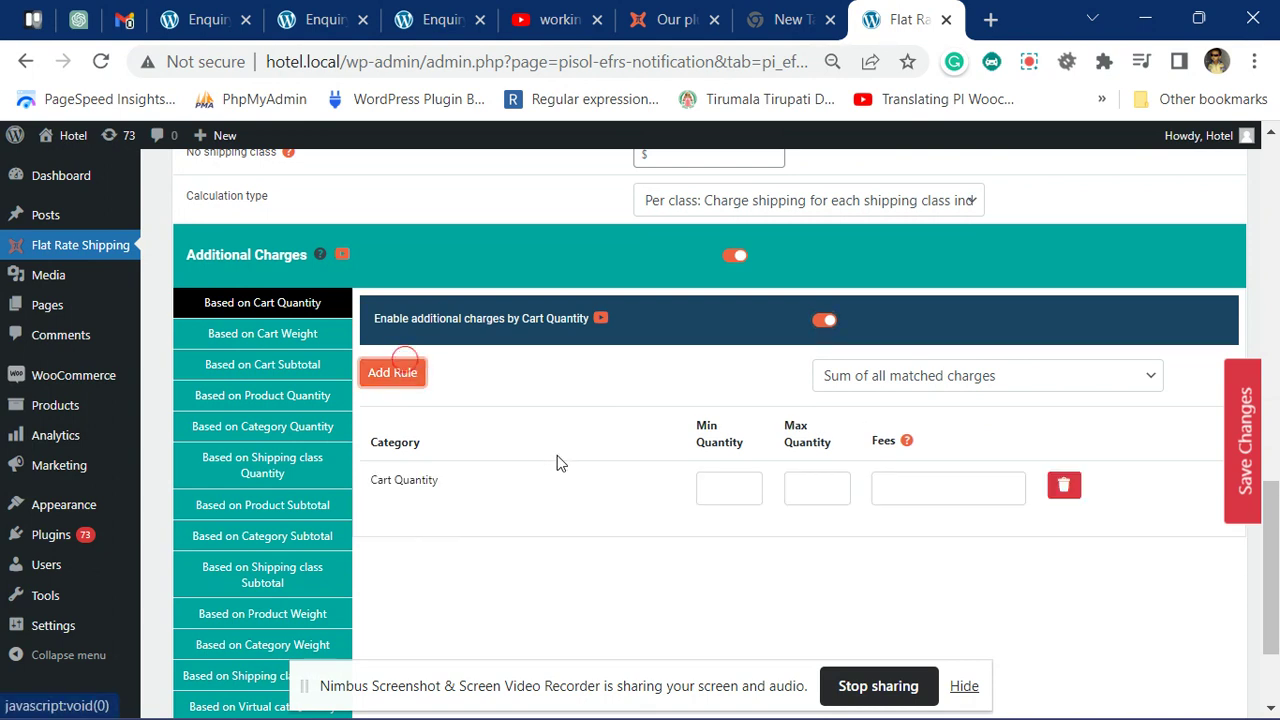
pyautogui.click(712, 490)
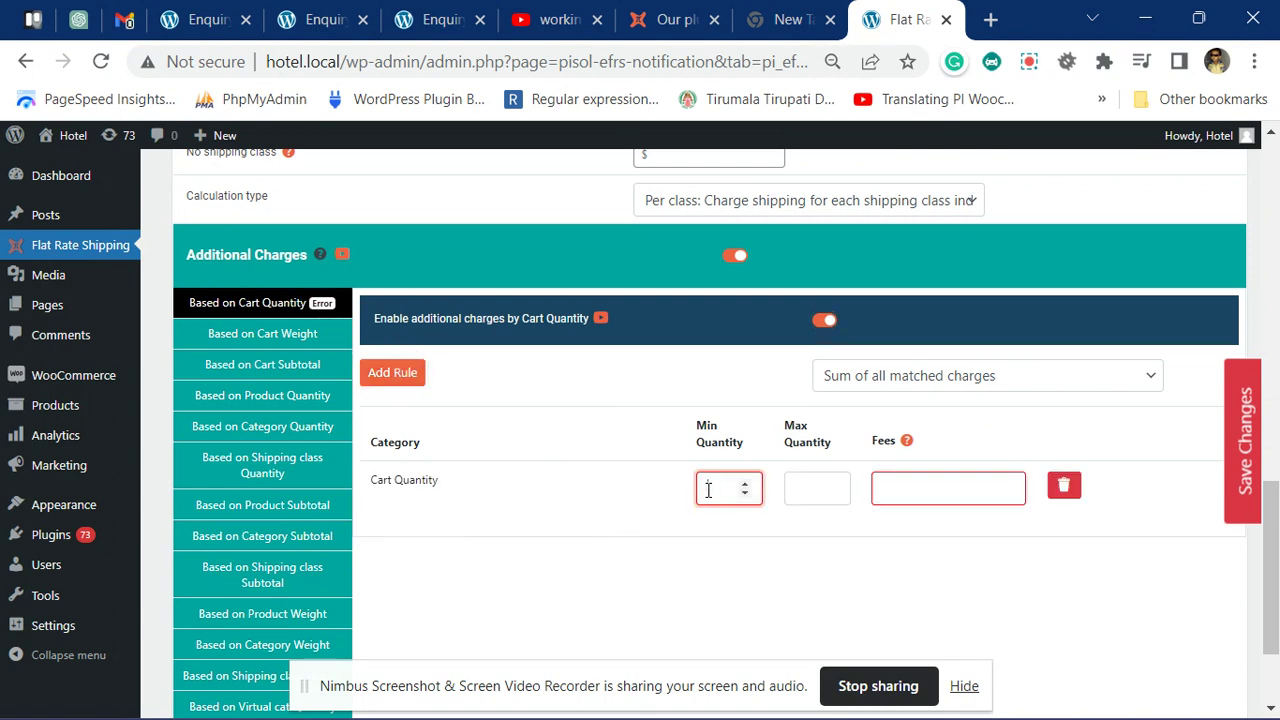
pyautogui.write('2')
pyautogui.click(895, 484)
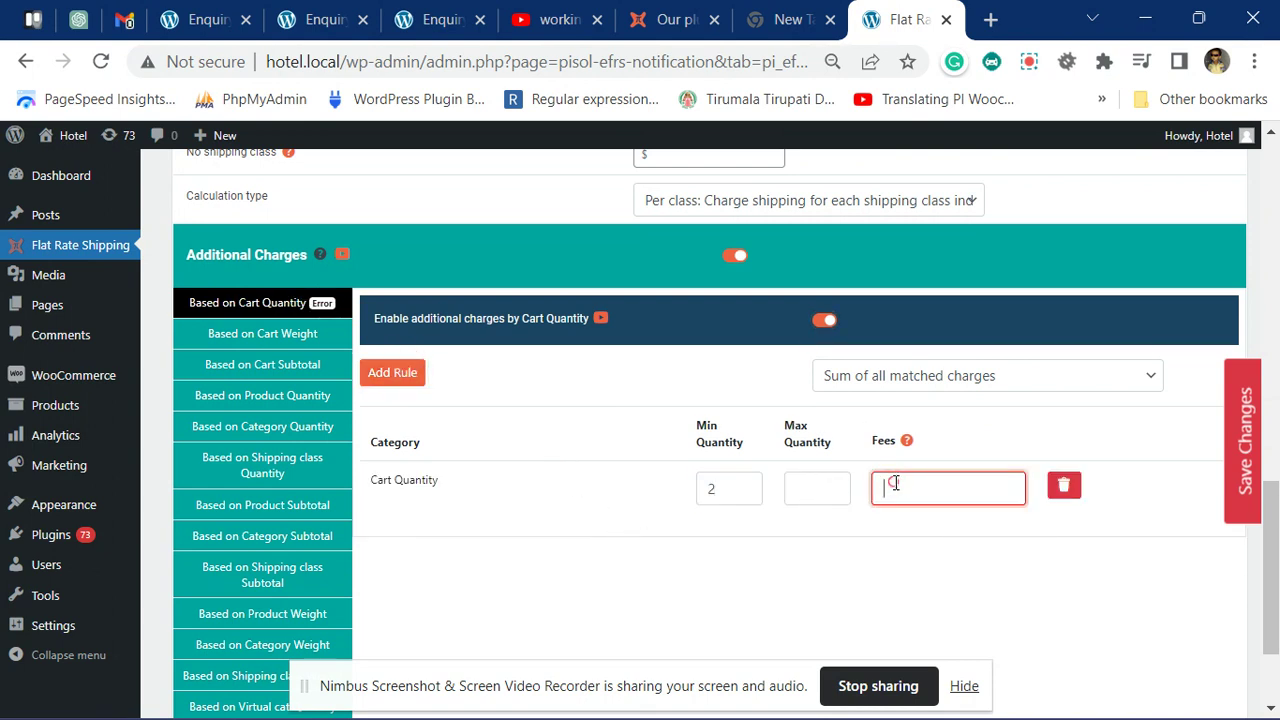
pyautogui.click(830, 558)
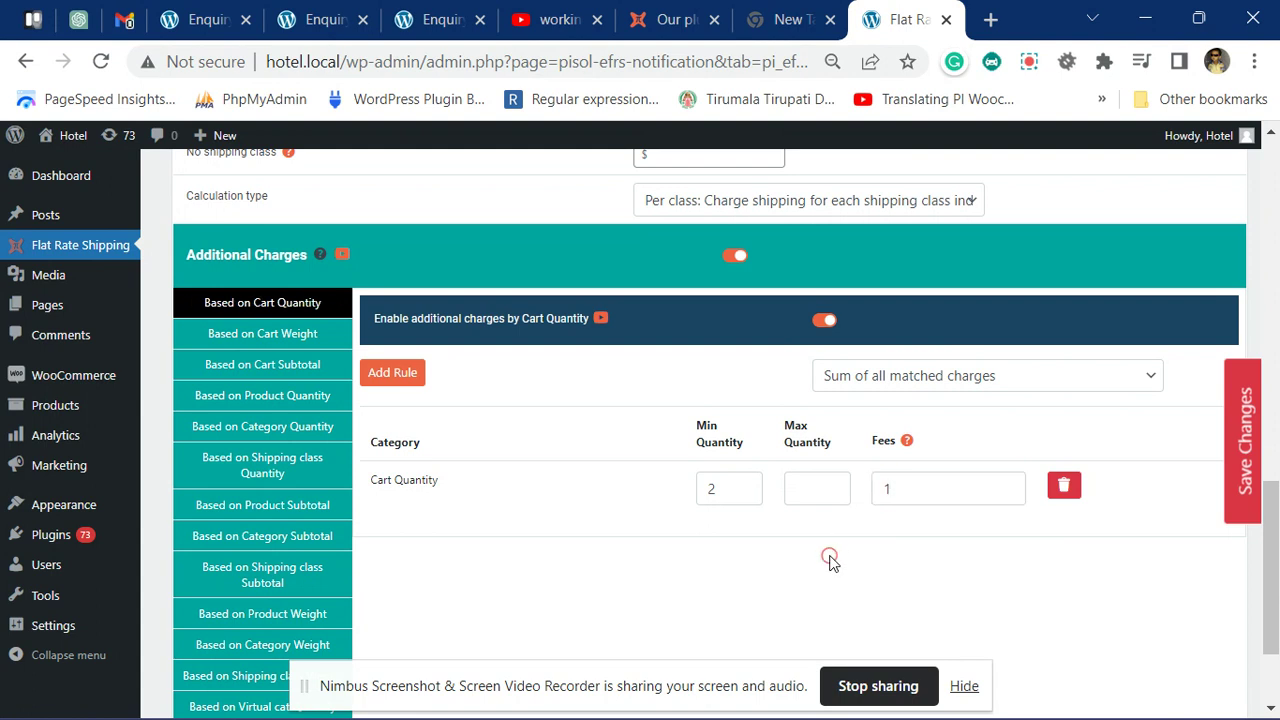
pyautogui.click(928, 493)
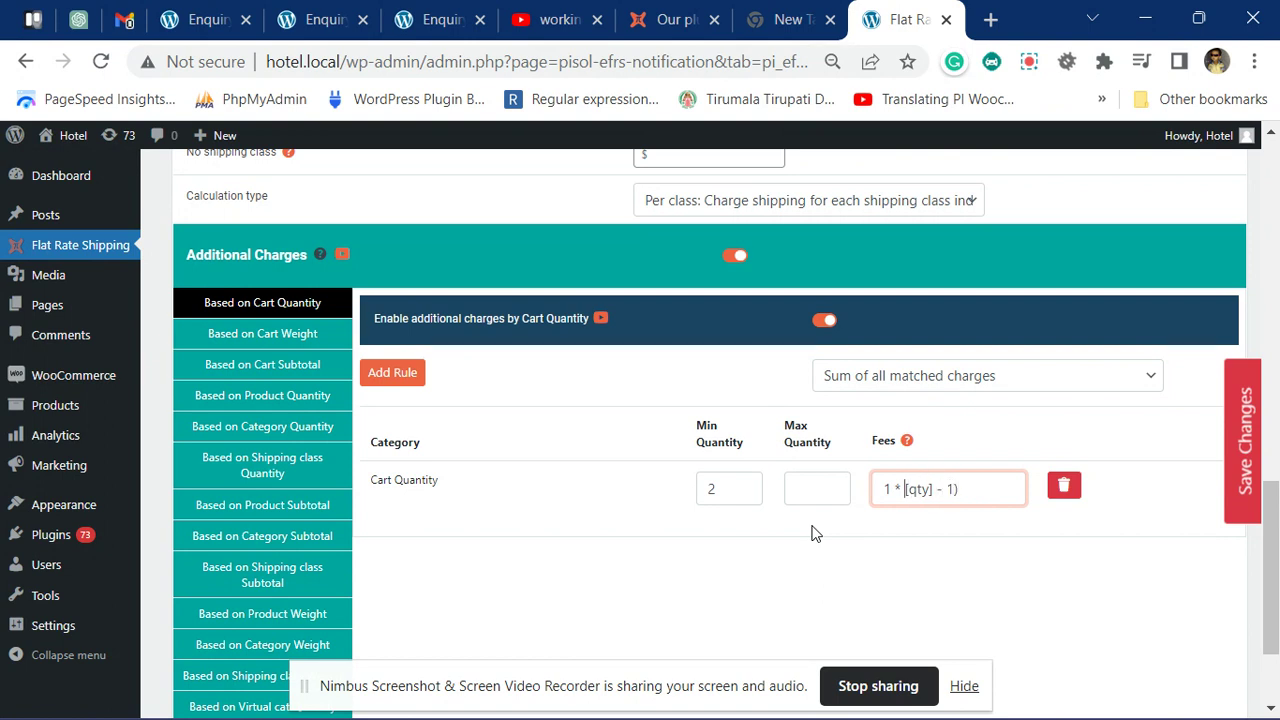
pyautogui.write('(')
# Enable additional charges by Cart Subtotal with a rule of minimum subtotal 100 and fee -10000000, and save the shipping method.
pyautogui.click(238, 366)
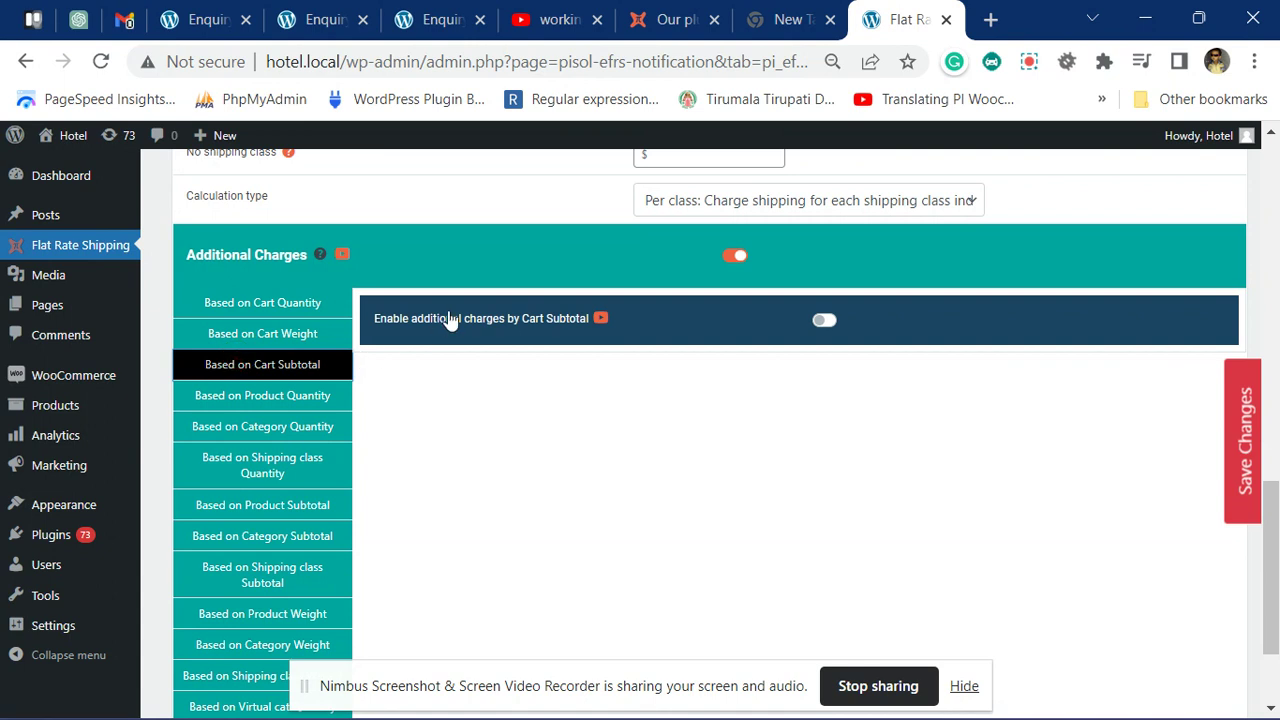
pyautogui.click(449, 320)
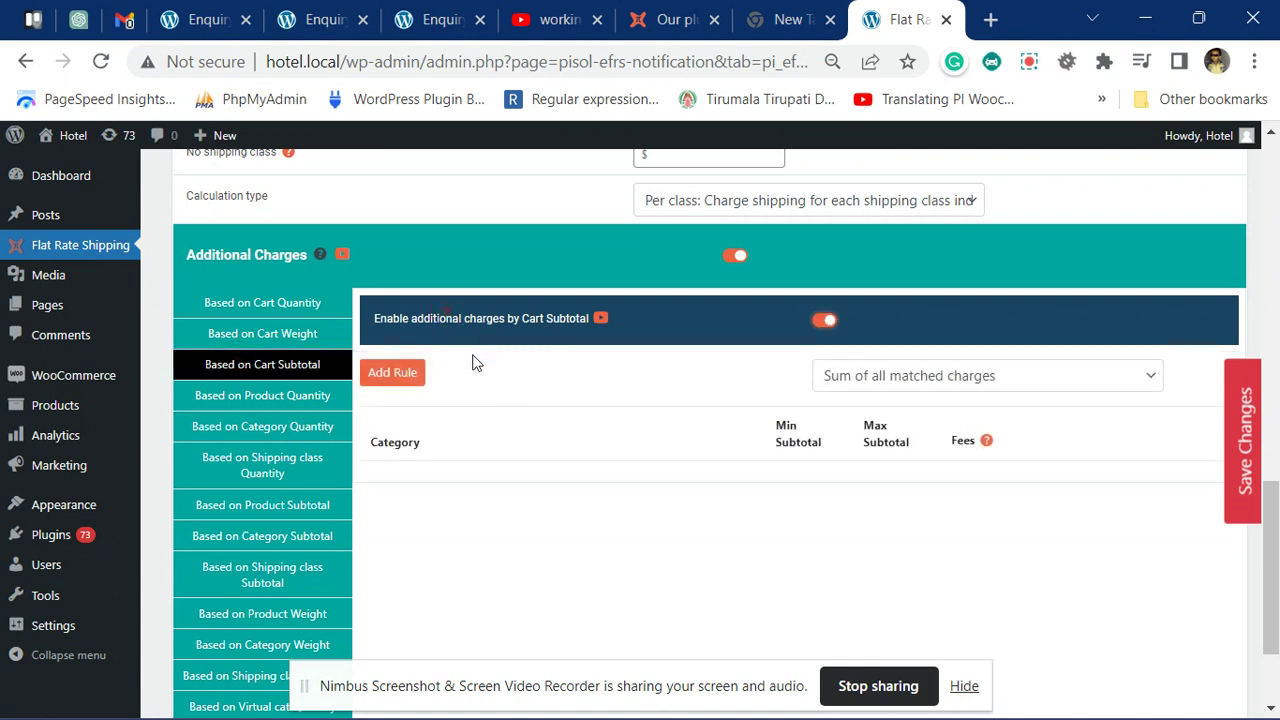
pyautogui.click(400, 373)
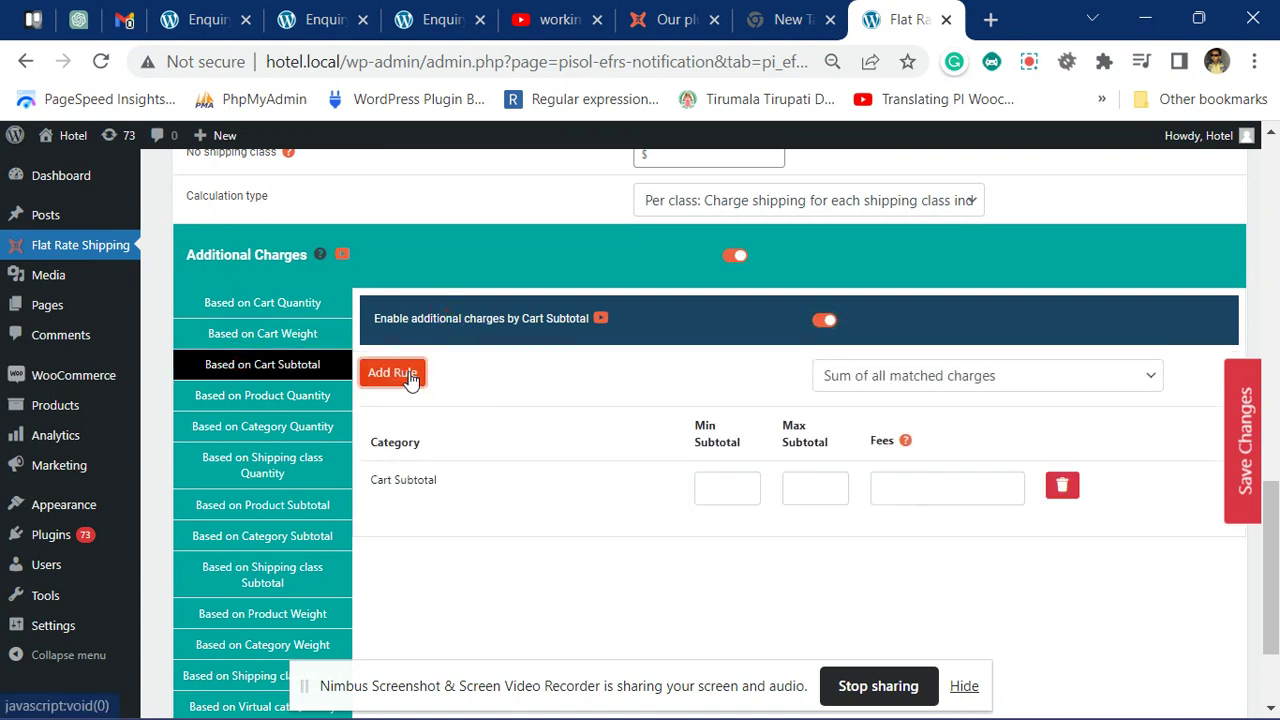
pyautogui.click(715, 487)
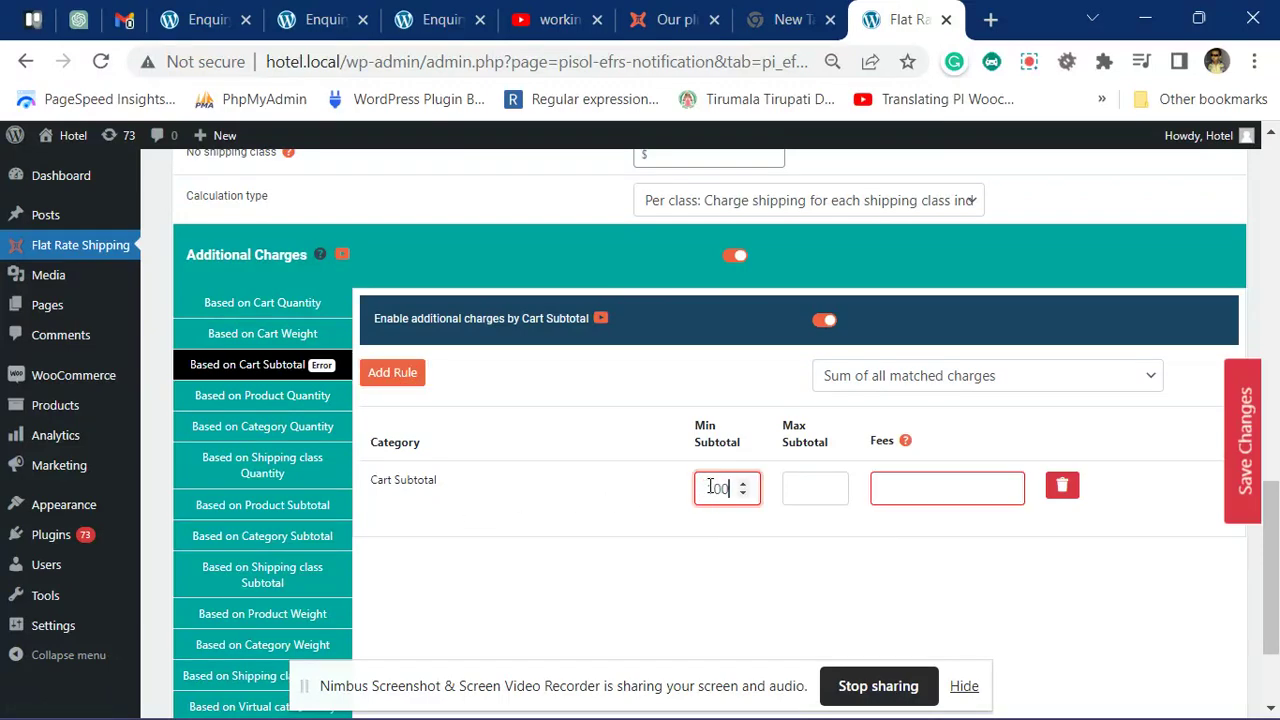
pyautogui.click(893, 483)
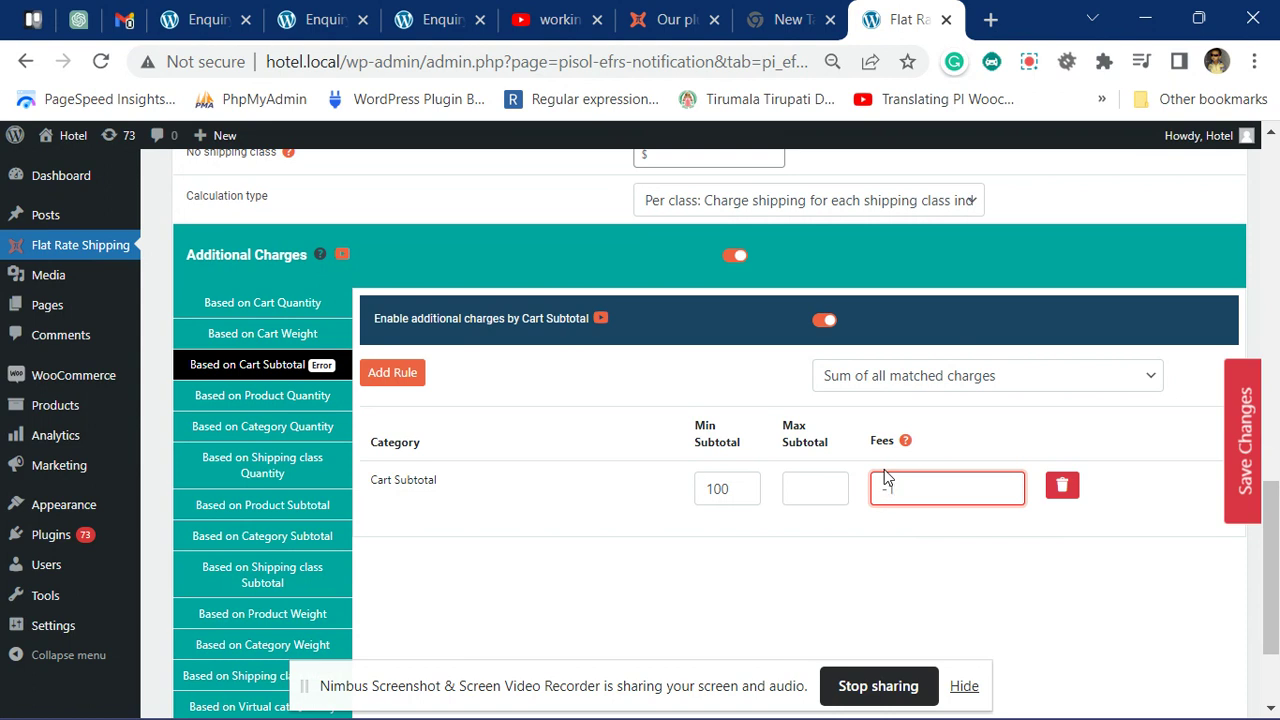
pyautogui.write('-10000000')
pyautogui.click(699, 575)
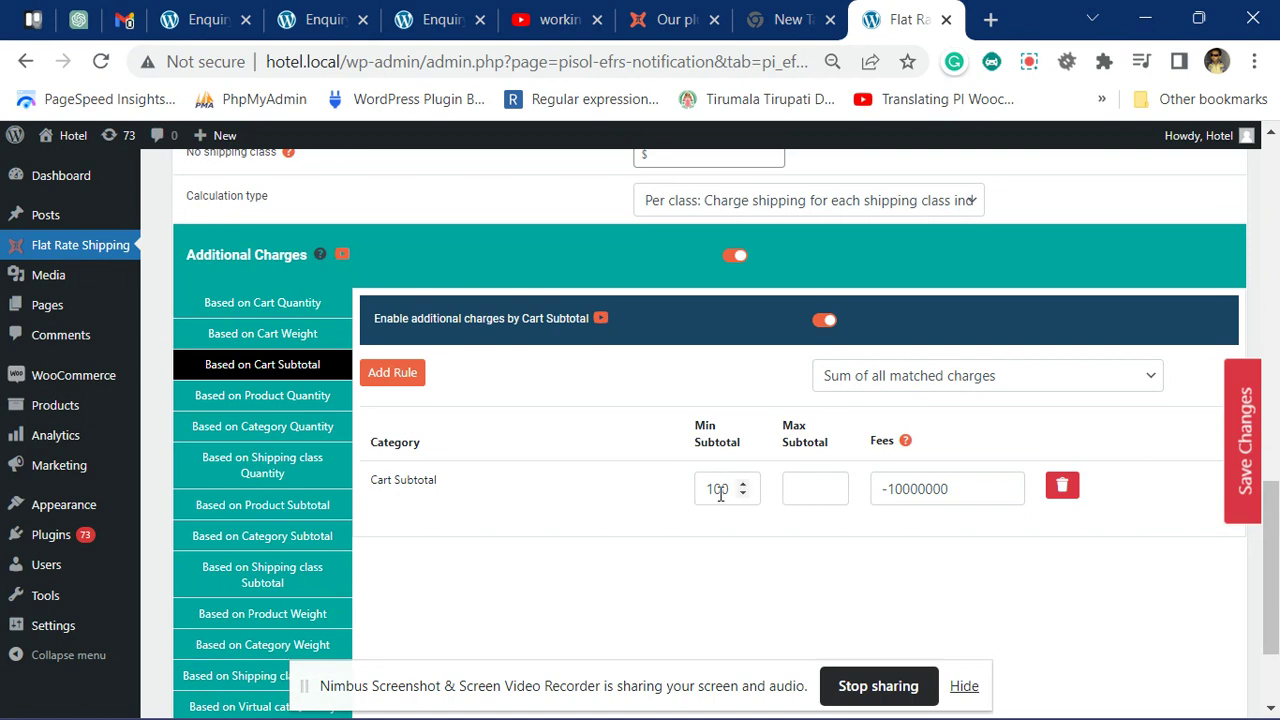
pyautogui.click(1258, 460)
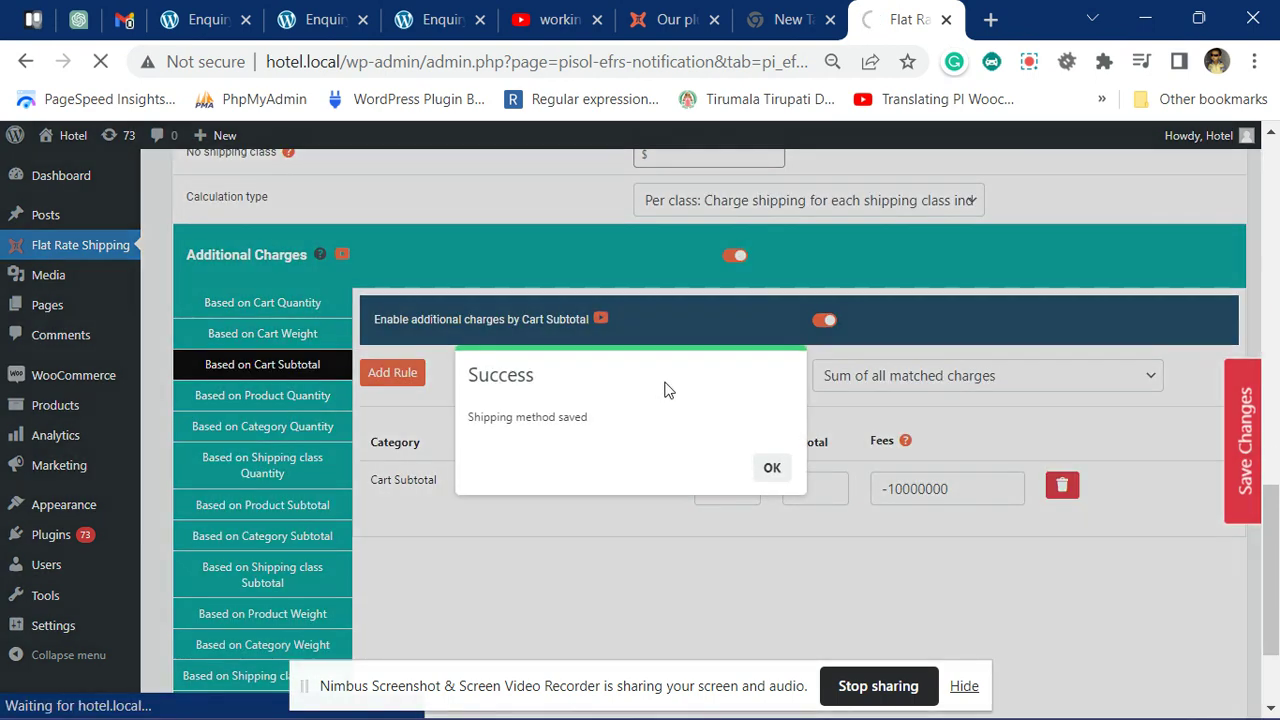
pyautogui.click(770, 467)
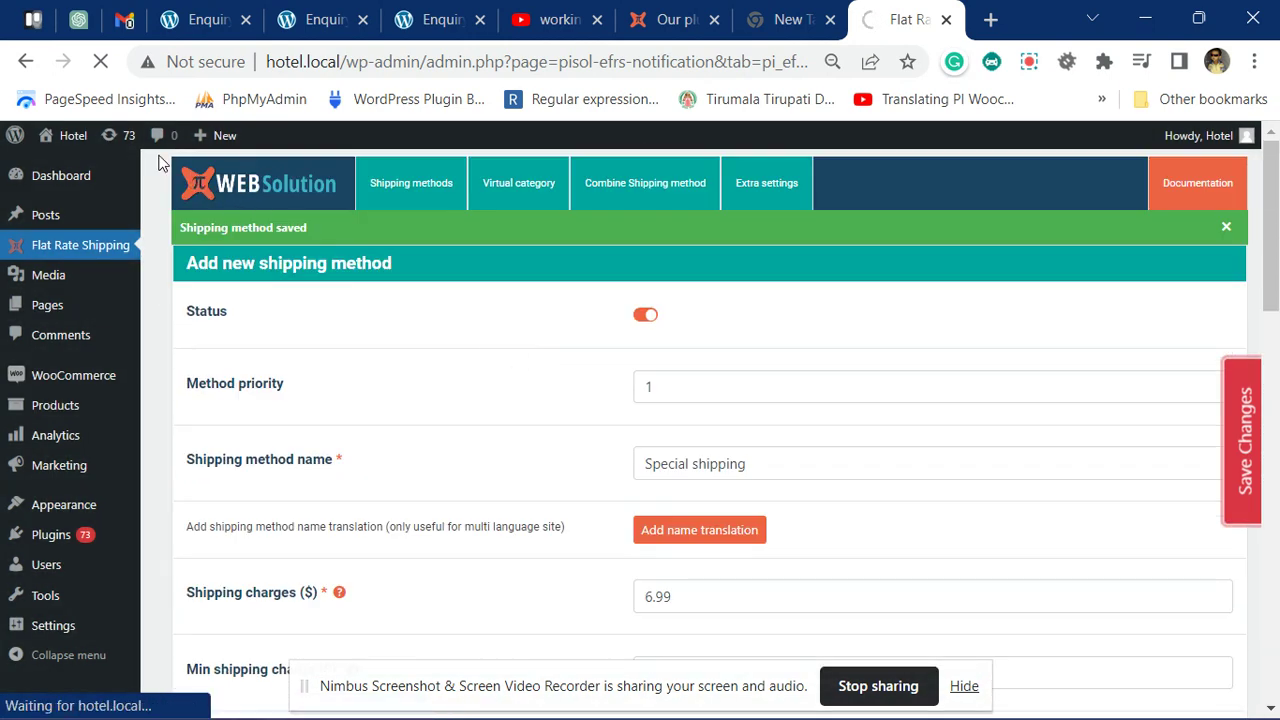
# Open the store's shop page in a new tab and add Beanie with Logo to the cart.
pyautogui.moveTo(70, 136)
pyautogui.rightClick(85, 185)
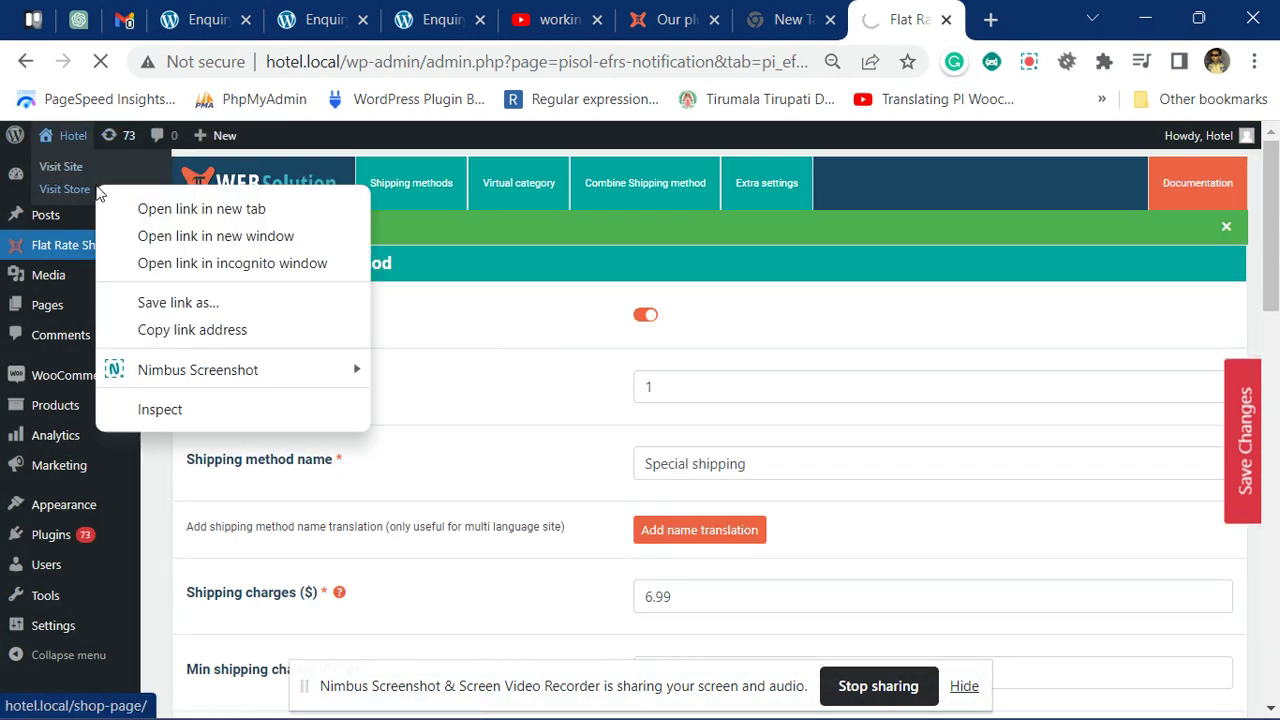
pyautogui.click(150, 208)
pyautogui.click(906, 14)
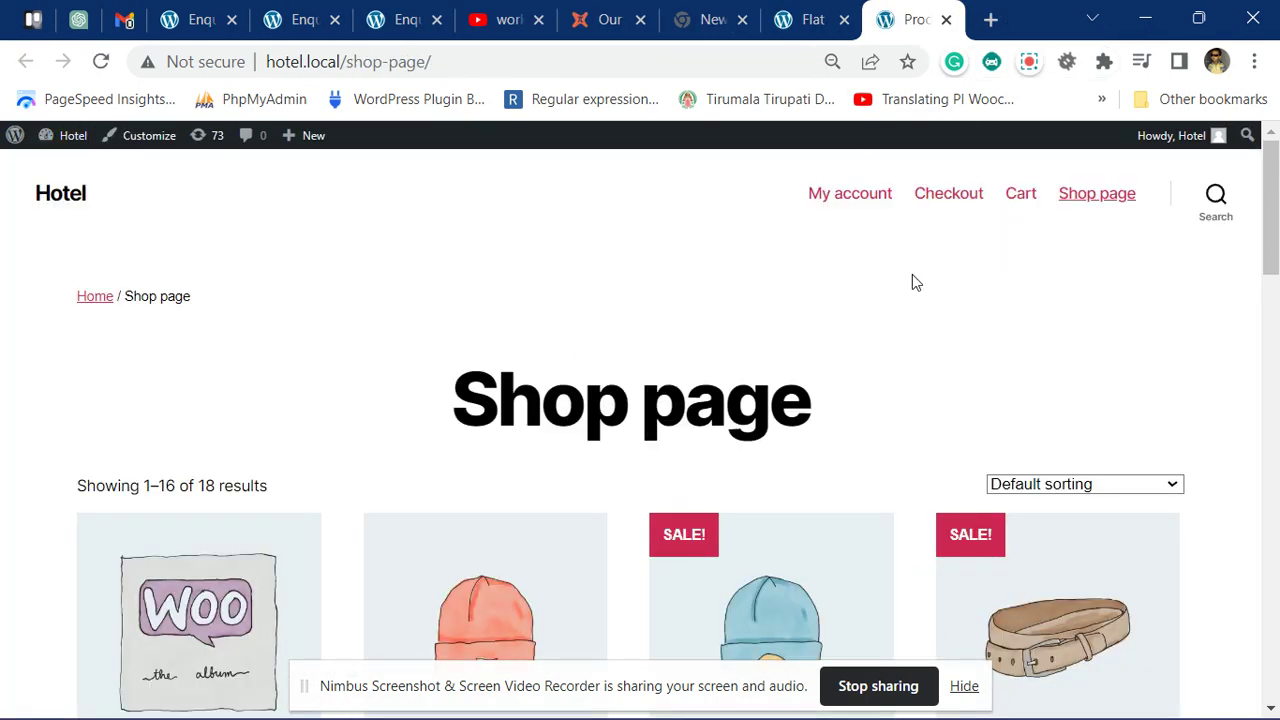
pyautogui.scroll(-5, 674, 357)
pyautogui.click(760, 402)
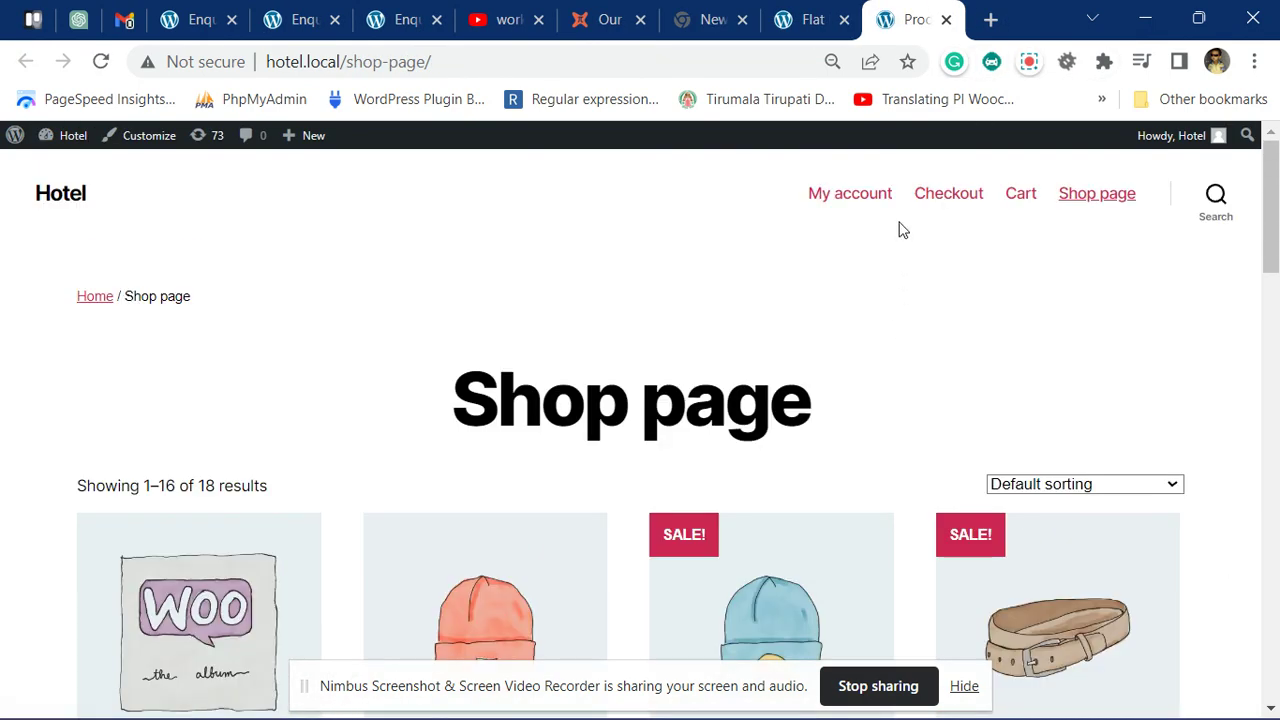
# Open the cart page in a new tab and examine the subtotal and Special shipping cost in the cart totals.
pyautogui.rightClick(1022, 196)
pyautogui.click(977, 215)
pyautogui.hotkey('ctrl', 'Tab')
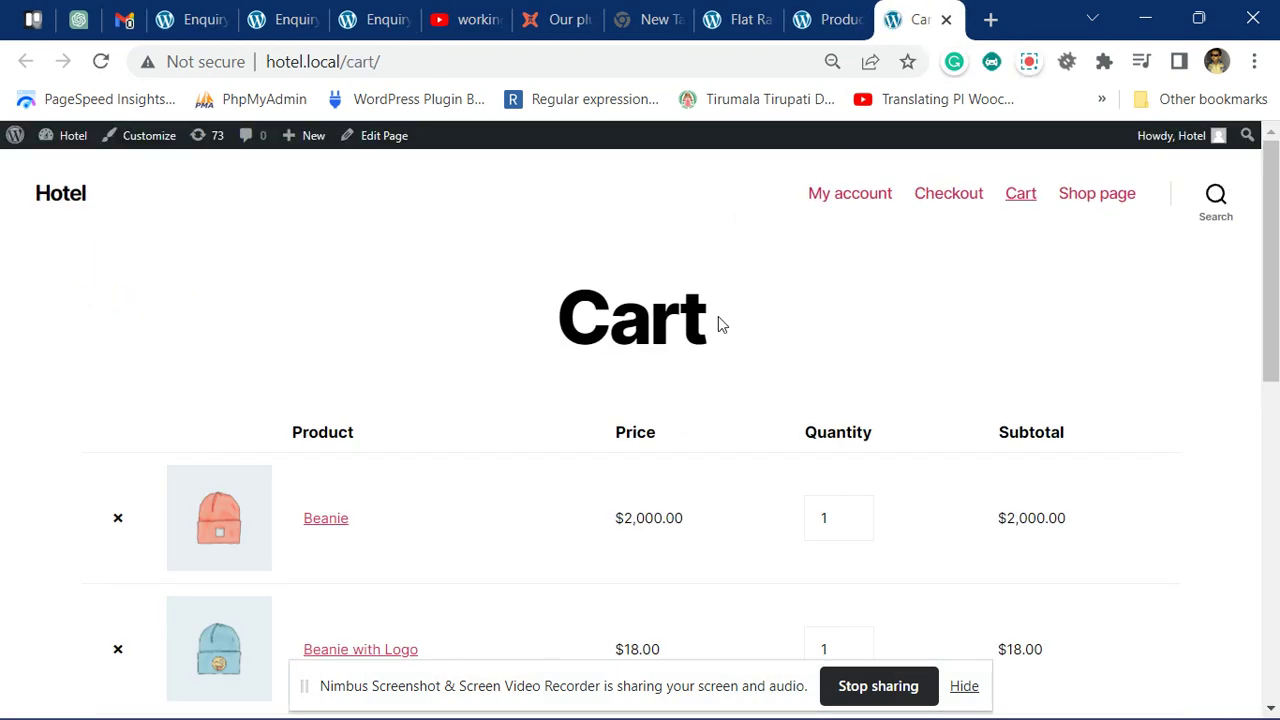
pyautogui.scroll(-3, 718, 322)
pyautogui.scroll(-2, 866, 369)
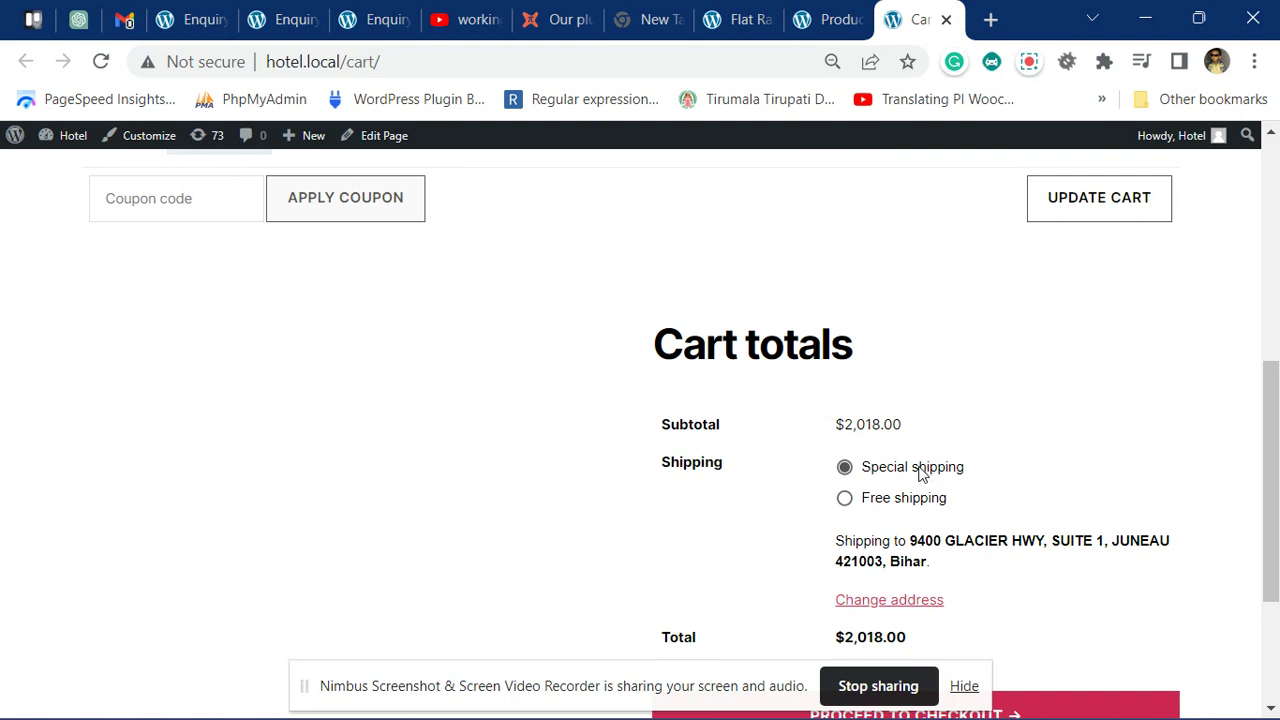
pyautogui.moveTo(845, 424); pyautogui.dragTo(912, 428)
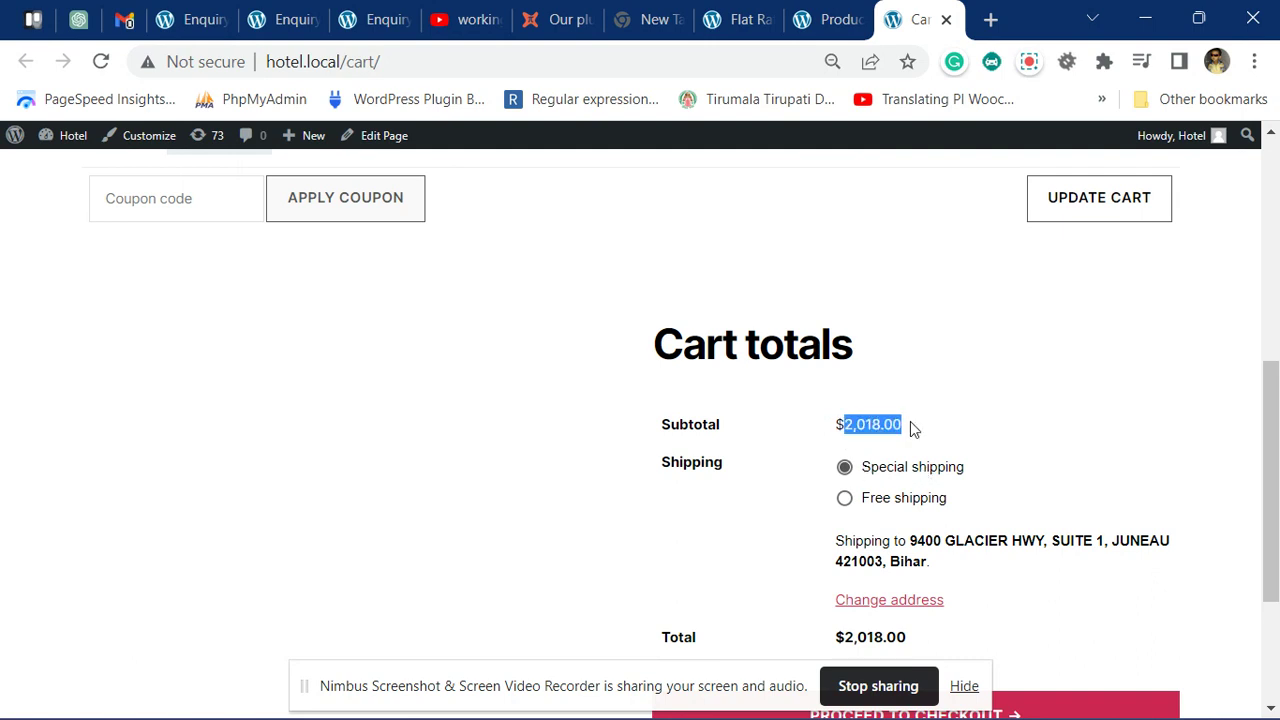
# Remove the Beanie product from the cart and check the Special shipping charge in the cart totals.
pyautogui.scroll(2, 866, 429)
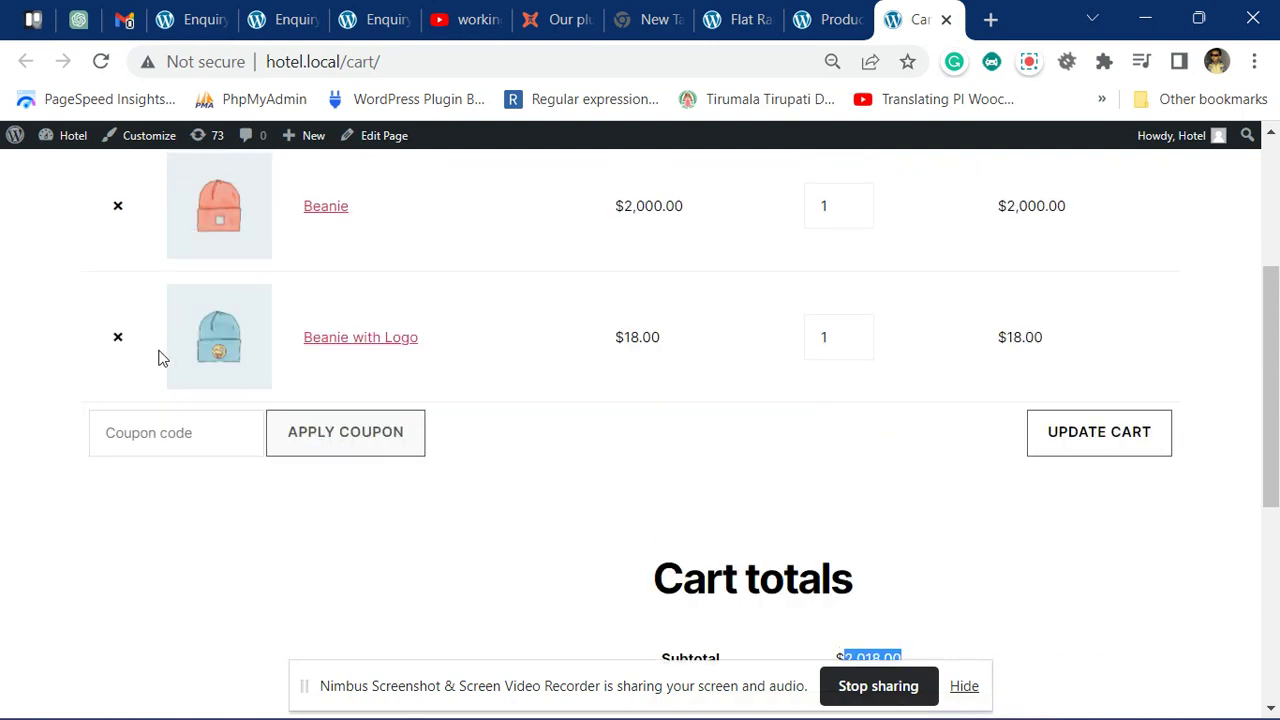
pyautogui.click(118, 206)
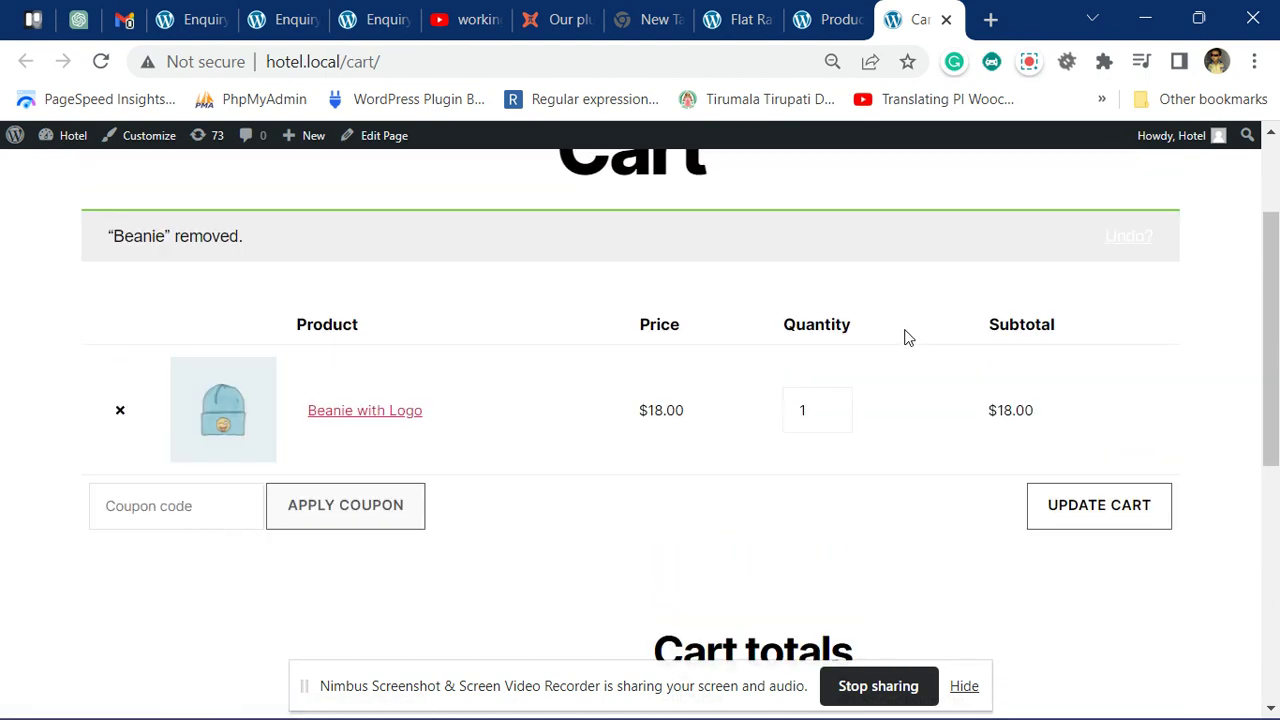
pyautogui.scroll(-3, 905, 338)
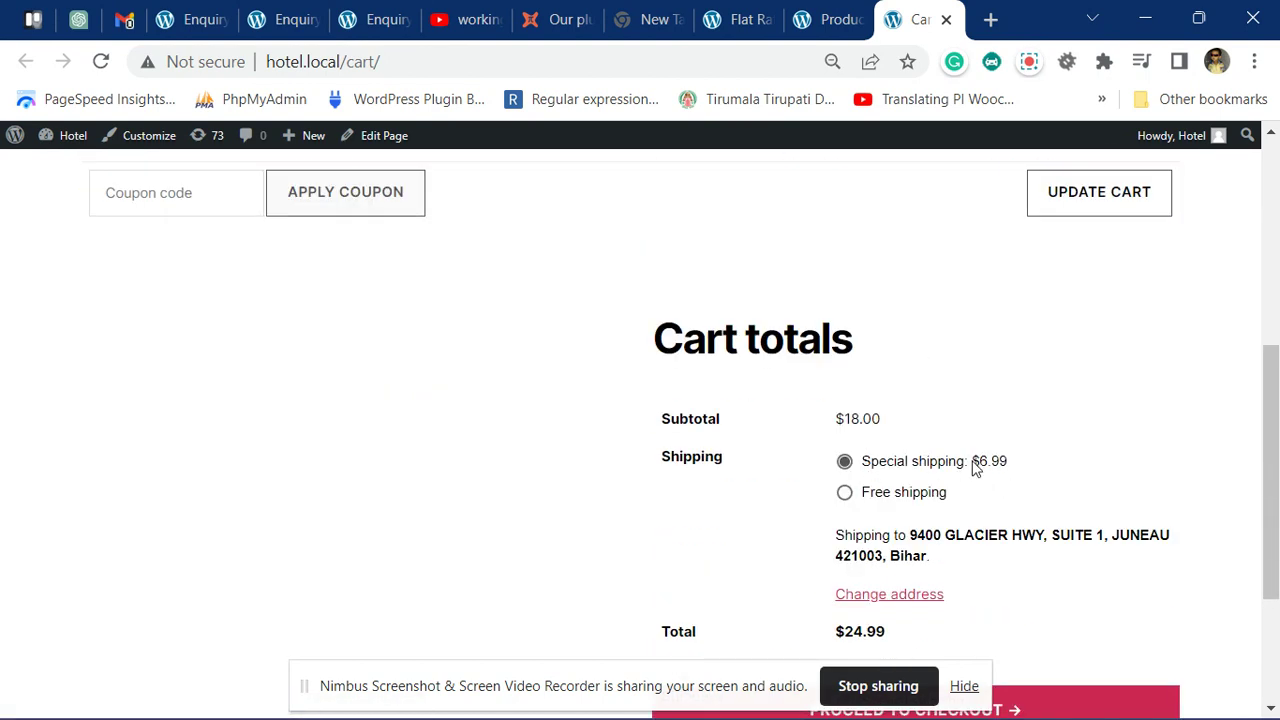
pyautogui.moveTo(980, 466); pyautogui.dragTo(1023, 466)
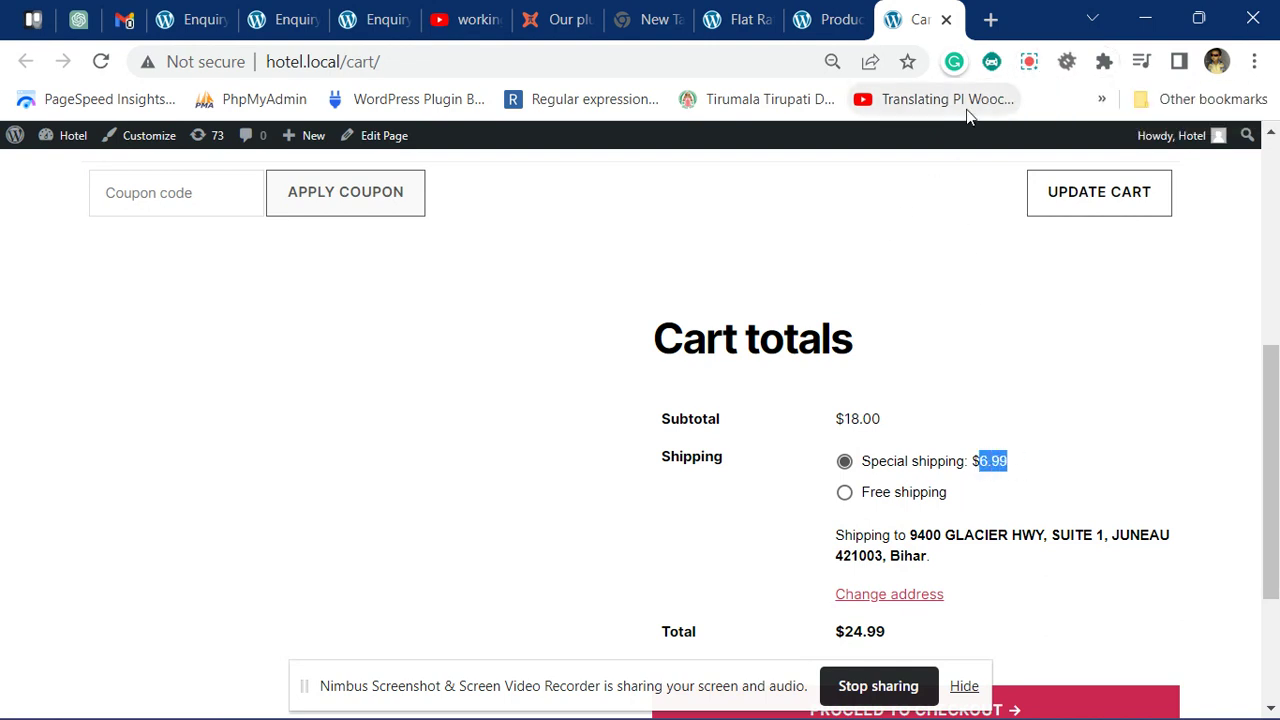
pyautogui.click(1029, 63)
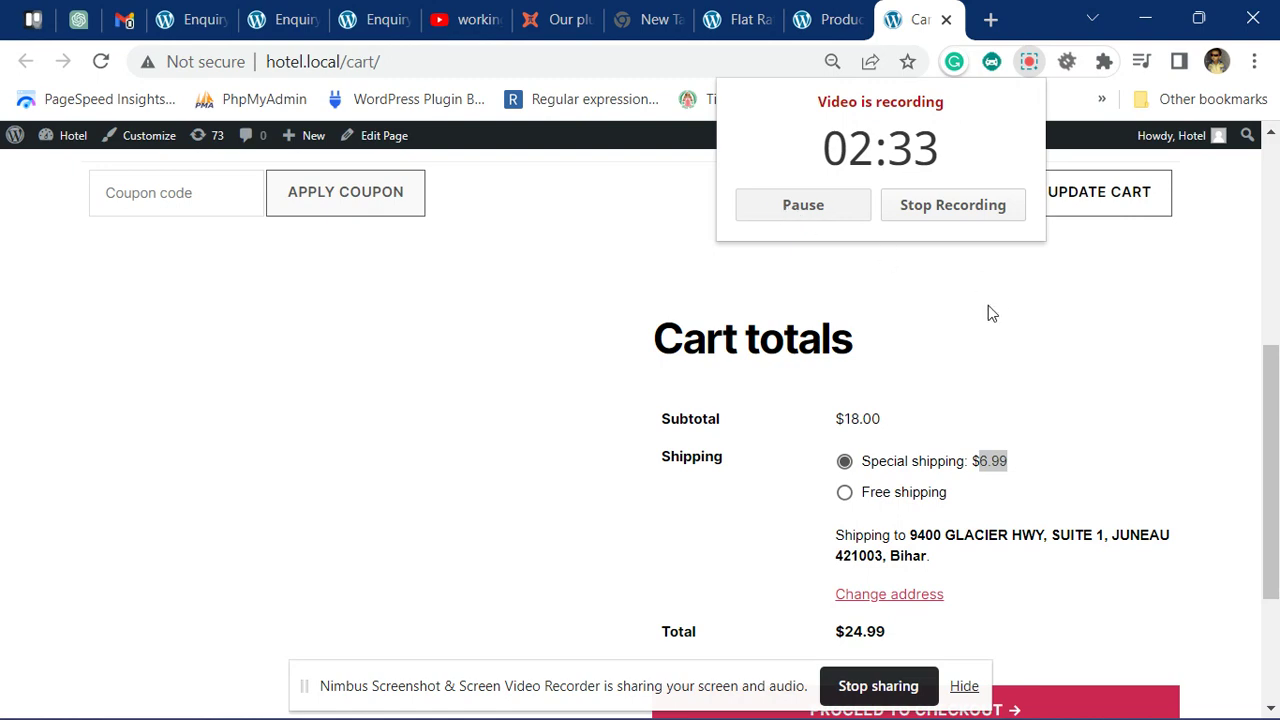
pyautogui.click(945, 338)
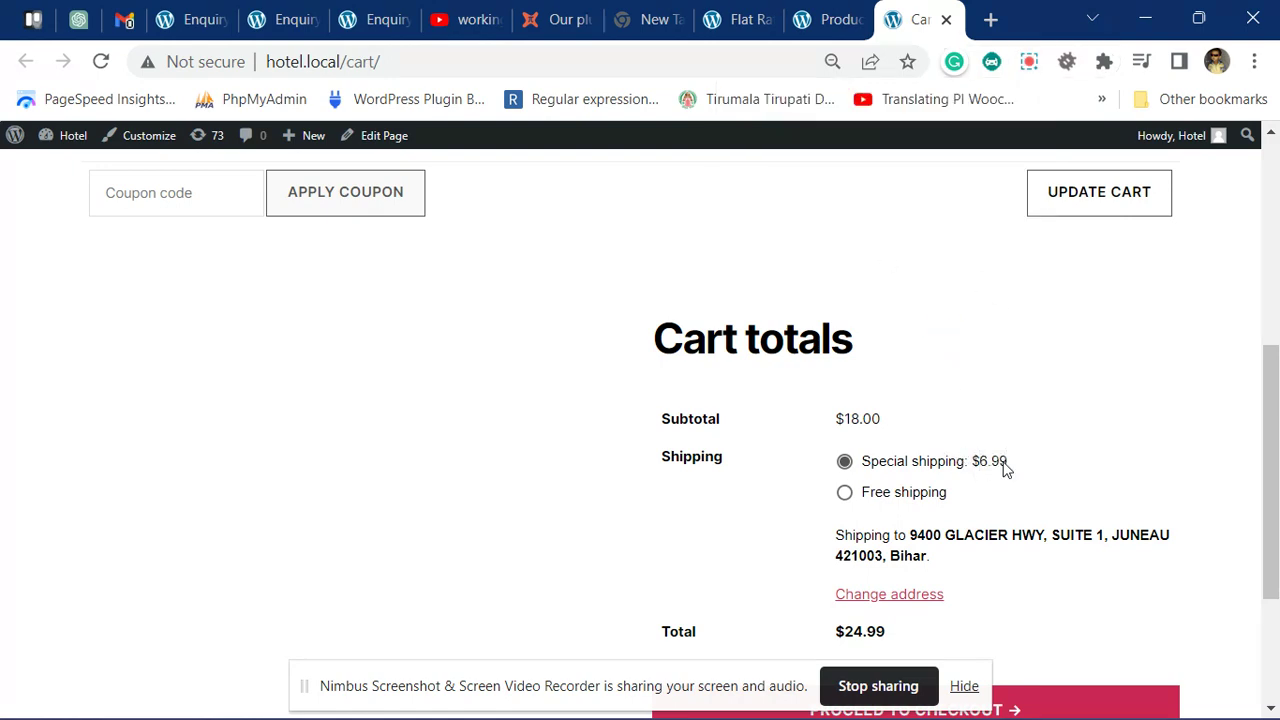
# Add the Belt to the cart from the shop page and reload the cart page.
pyautogui.click(826, 19)
pyautogui.scroll(-5, 830, 280)
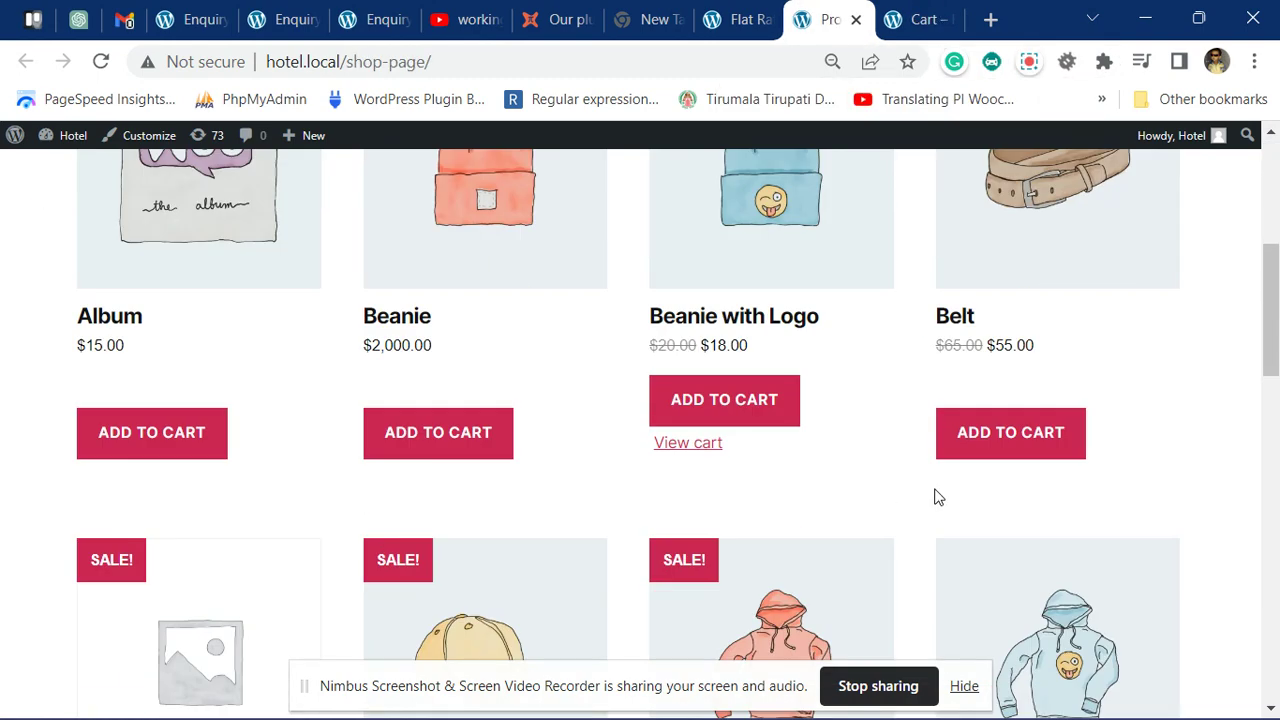
pyautogui.click(992, 442)
pyautogui.click(915, 19)
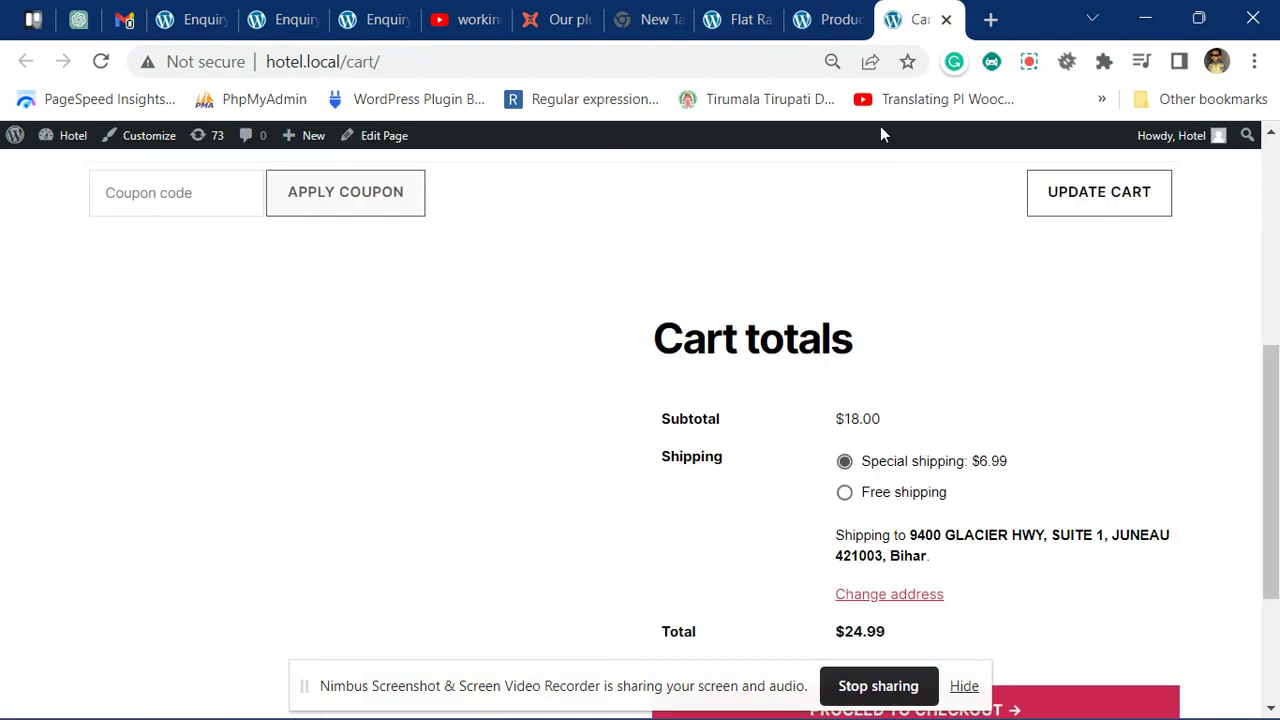
pyautogui.click(100, 61)
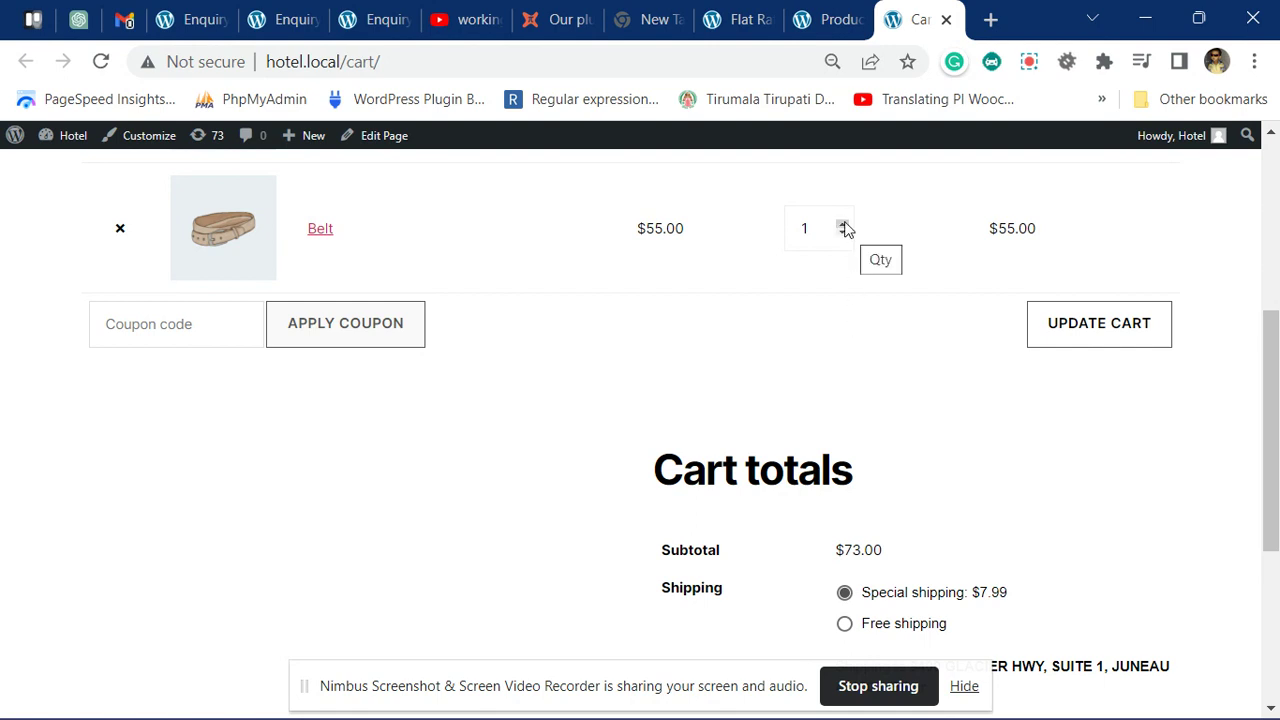
# Set the Beanie with Logo quantity to 2, update the cart and check the subtotal and Special shipping charge.
pyautogui.scroll(2, 838, 240)
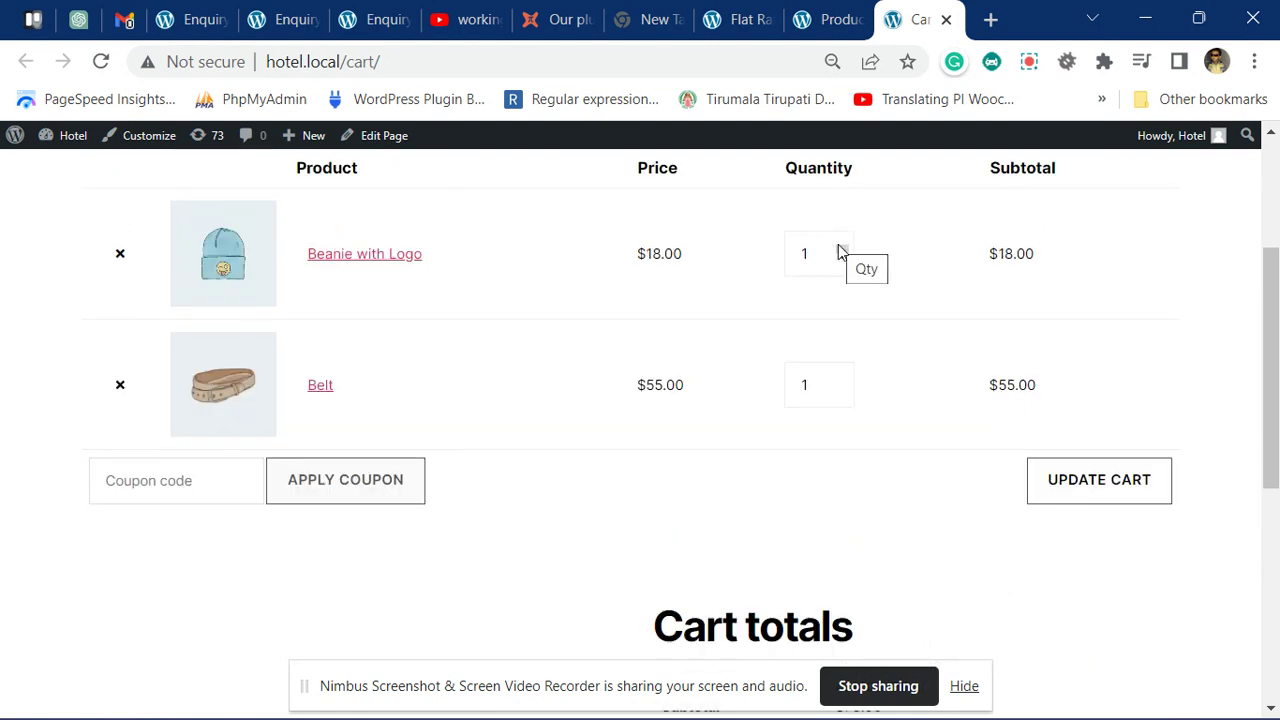
pyautogui.click(842, 249)
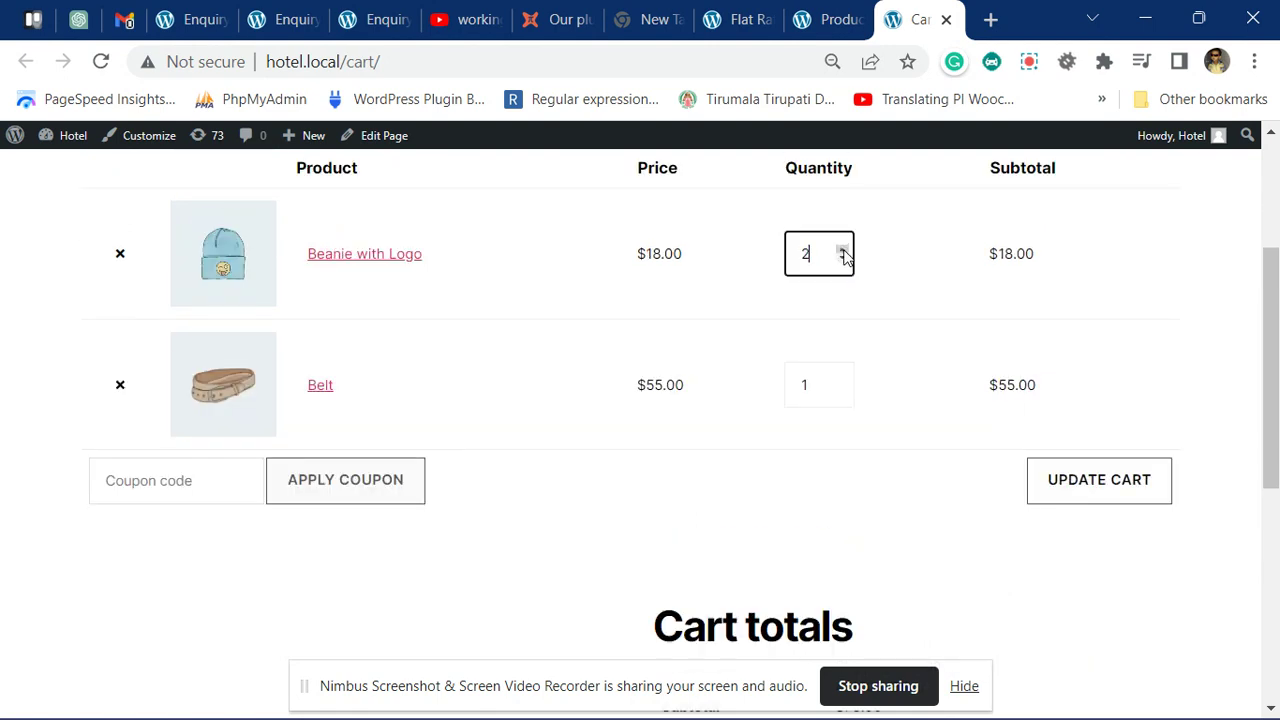
pyautogui.click(1075, 474)
pyautogui.scroll(-2, 954, 363)
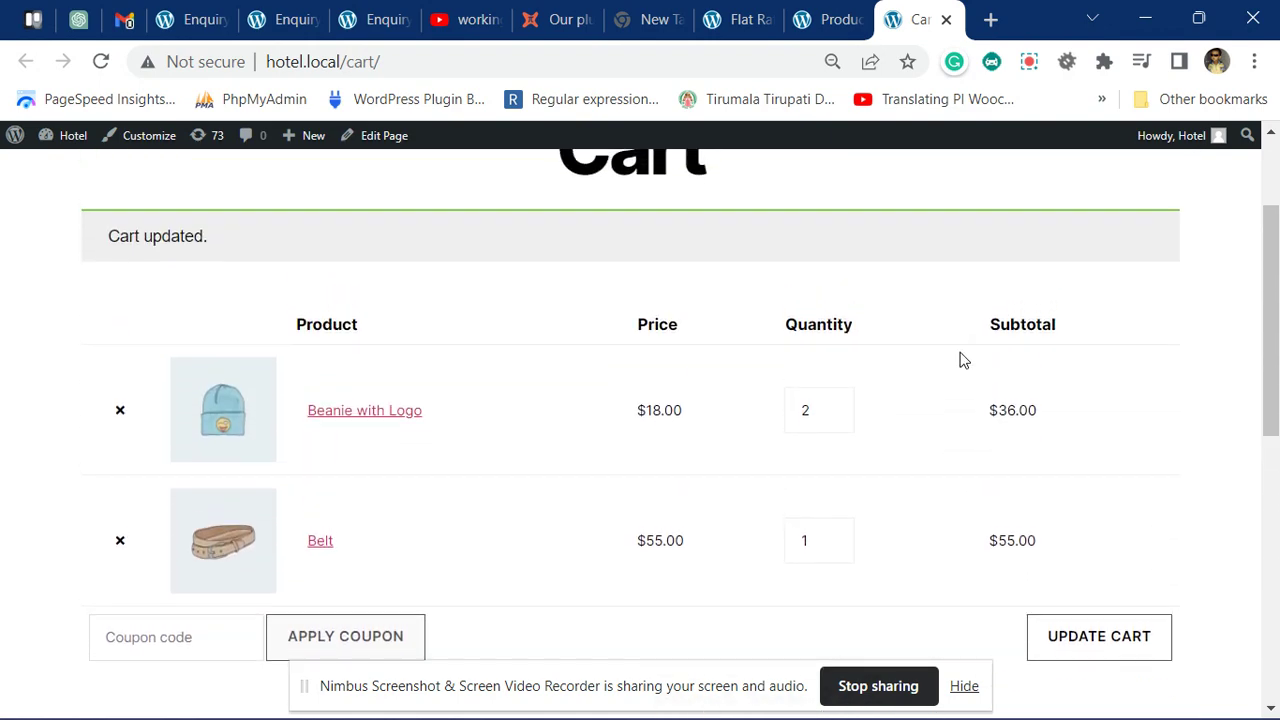
pyautogui.scroll(-6, 960, 360)
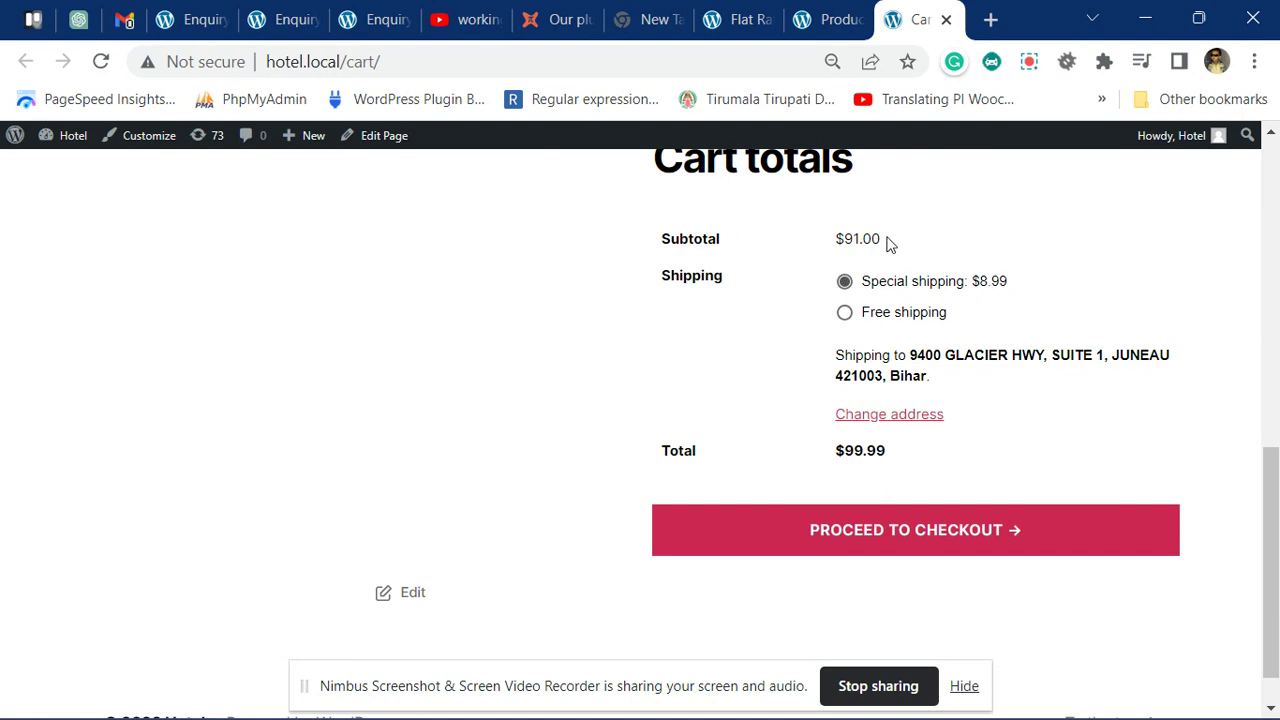
# Set the Belt quantity to 2, update the cart and check the Special shipping option against the new subtotal.
pyautogui.scroll(3, 975, 288)
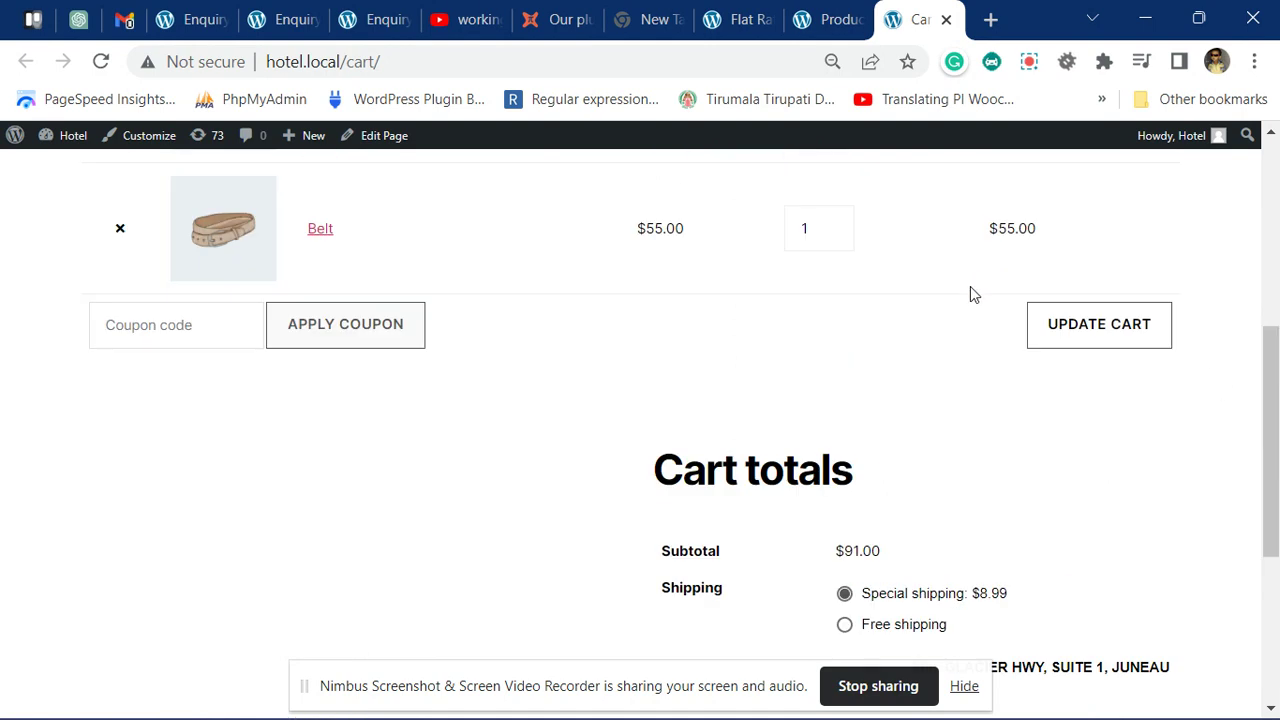
pyautogui.click(842, 225)
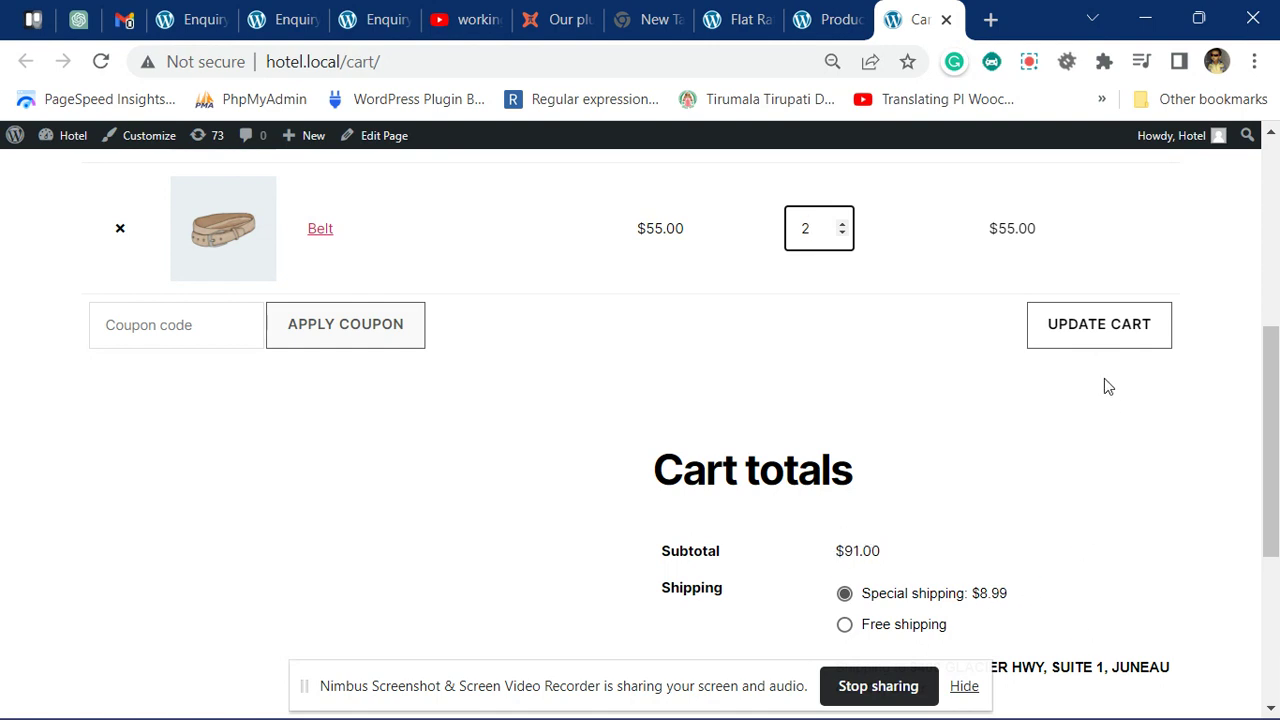
pyautogui.click(1089, 335)
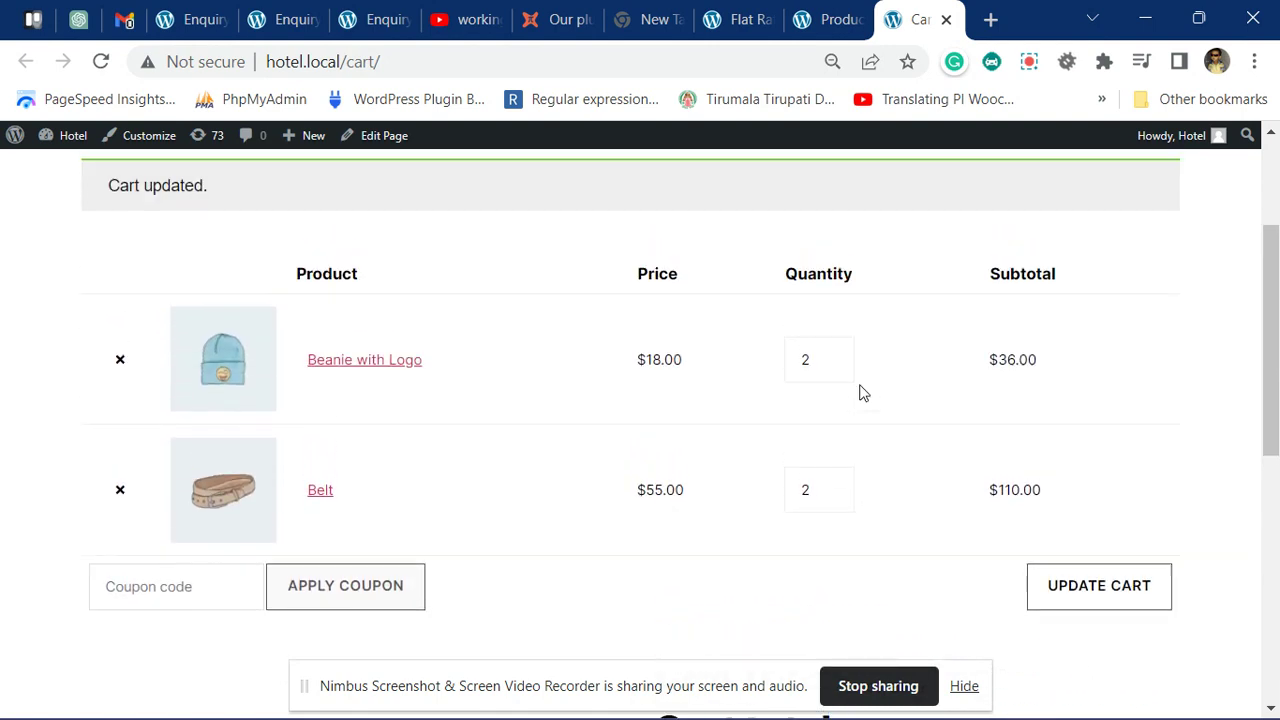
pyautogui.scroll(-1, 859, 391)
pyautogui.scroll(-2, 859, 391)
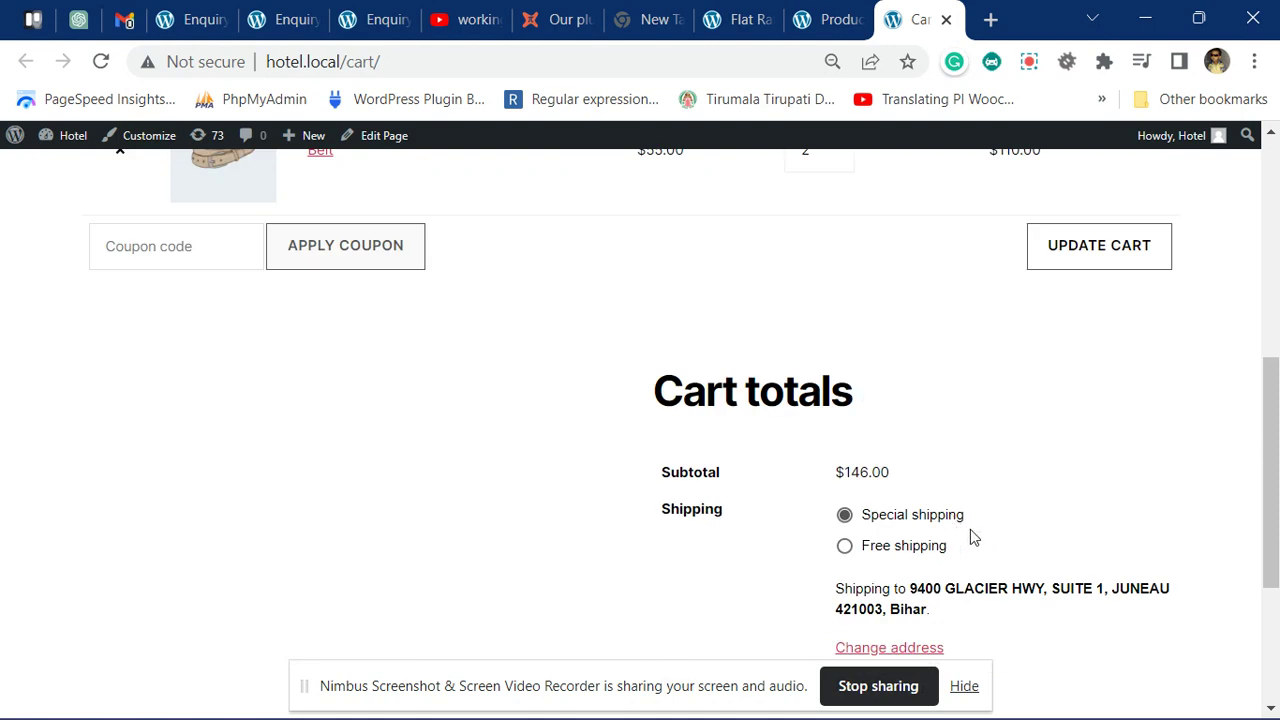
pyautogui.scroll(1, 850, 290)
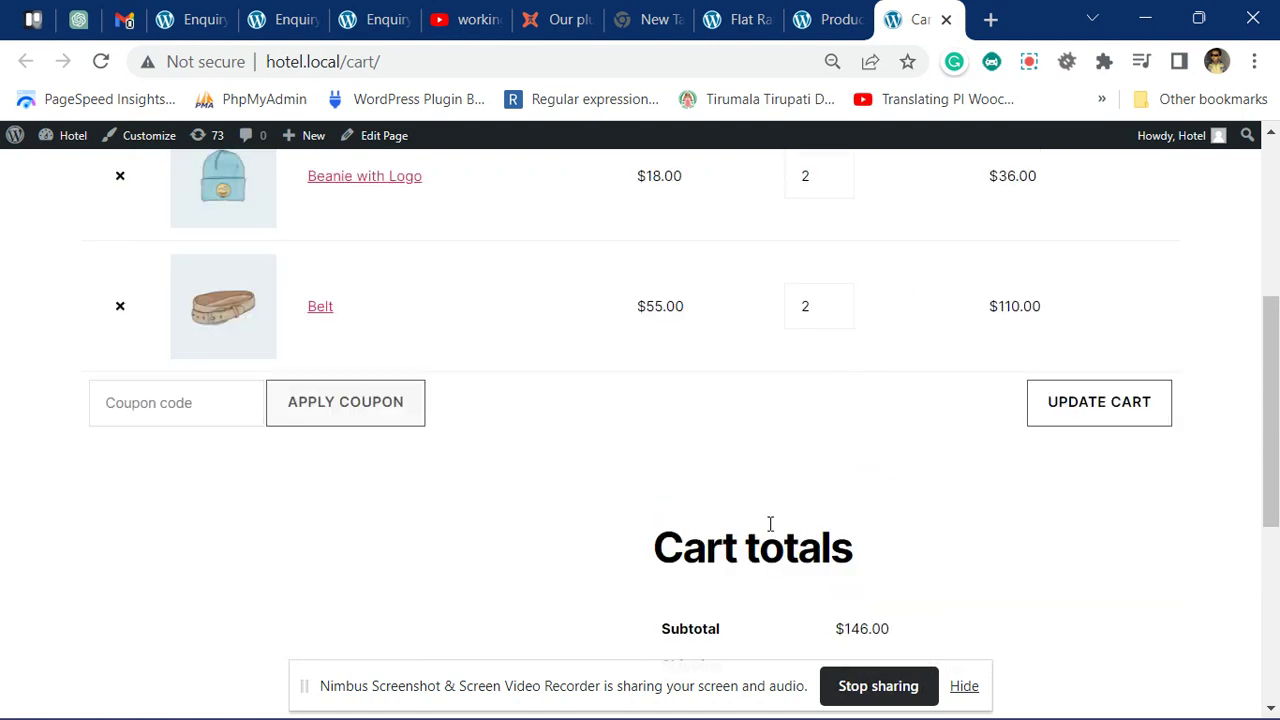
pyautogui.scroll(-1, 840, 540)
pyautogui.moveTo(816, 551); pyautogui.dragTo(917, 546)
pyautogui.click(903, 385)
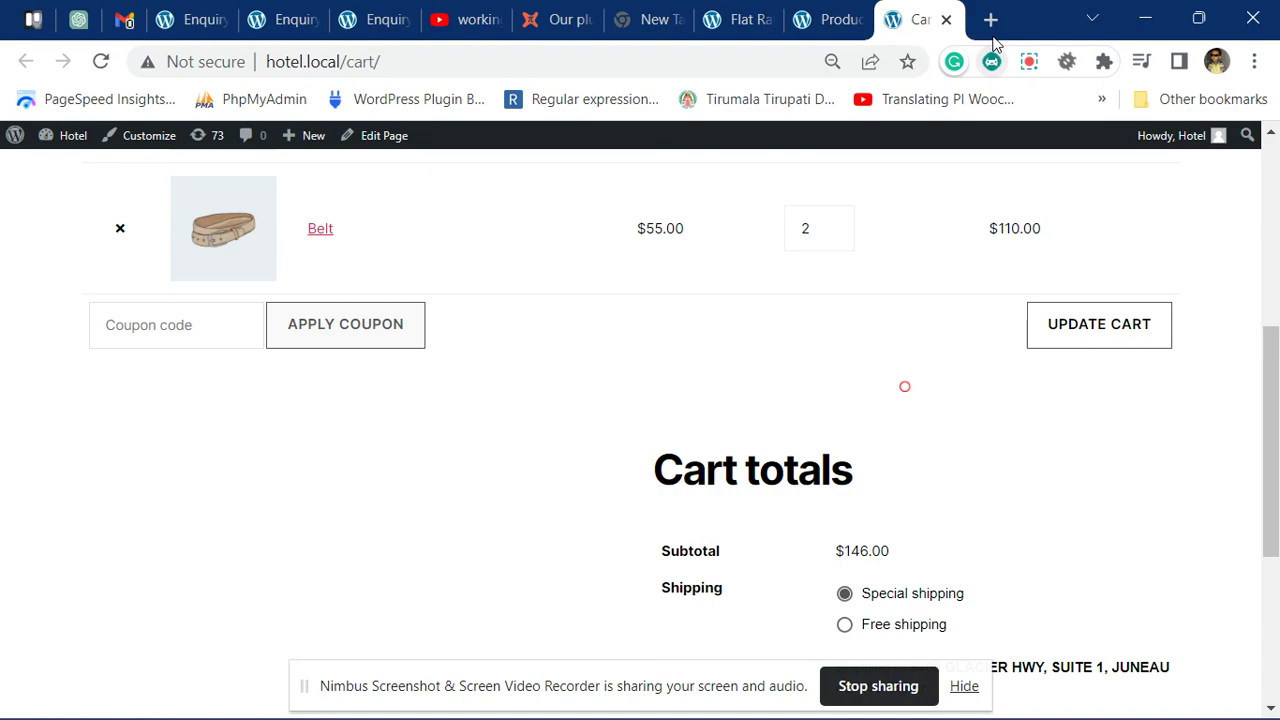